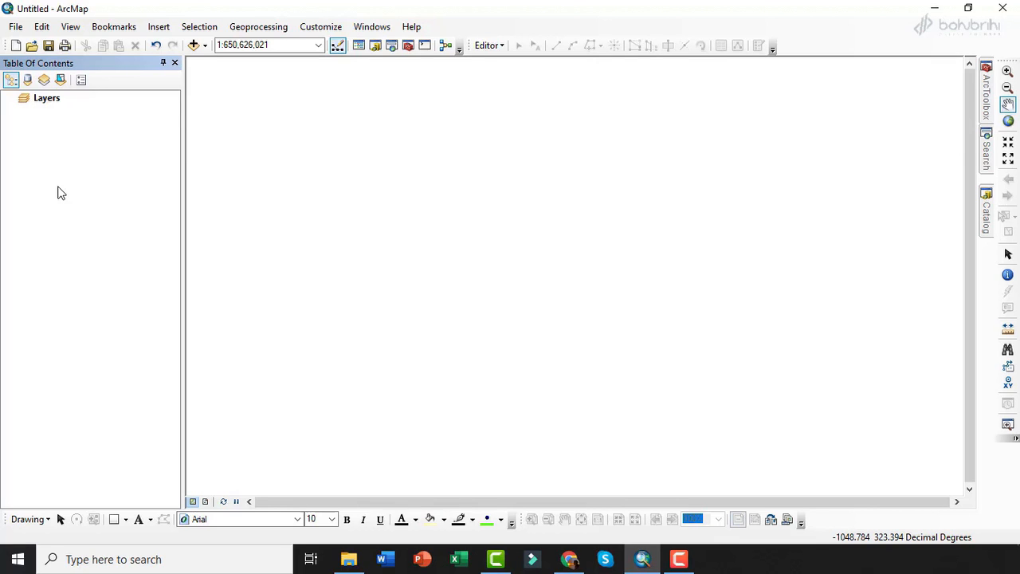
Add all six shapefiles in the BD Data folder, from BD_admin_boundary.shp through BD_Waterbody.shp, to the map.
left_click(206, 46)
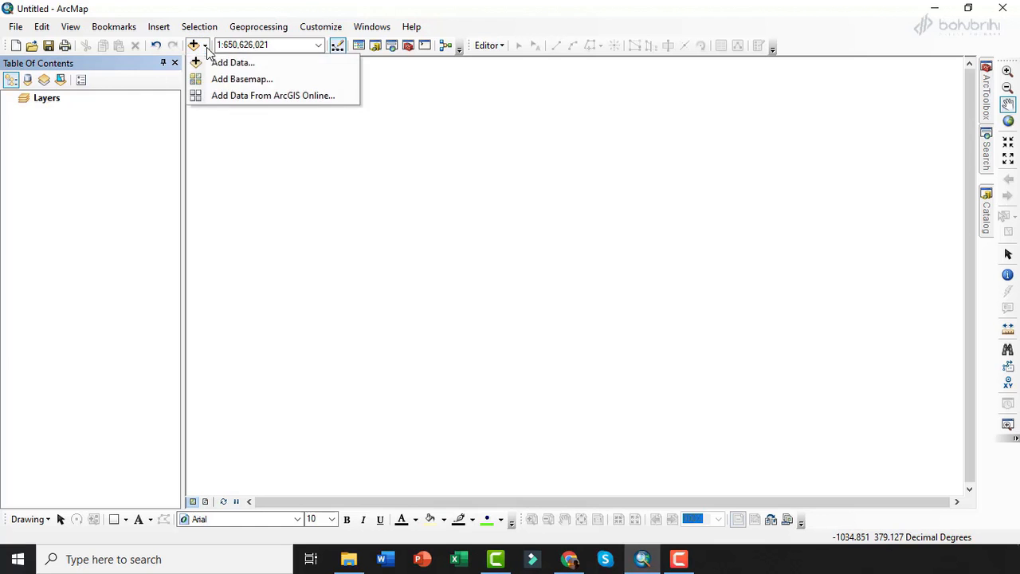
left_click(228, 62)
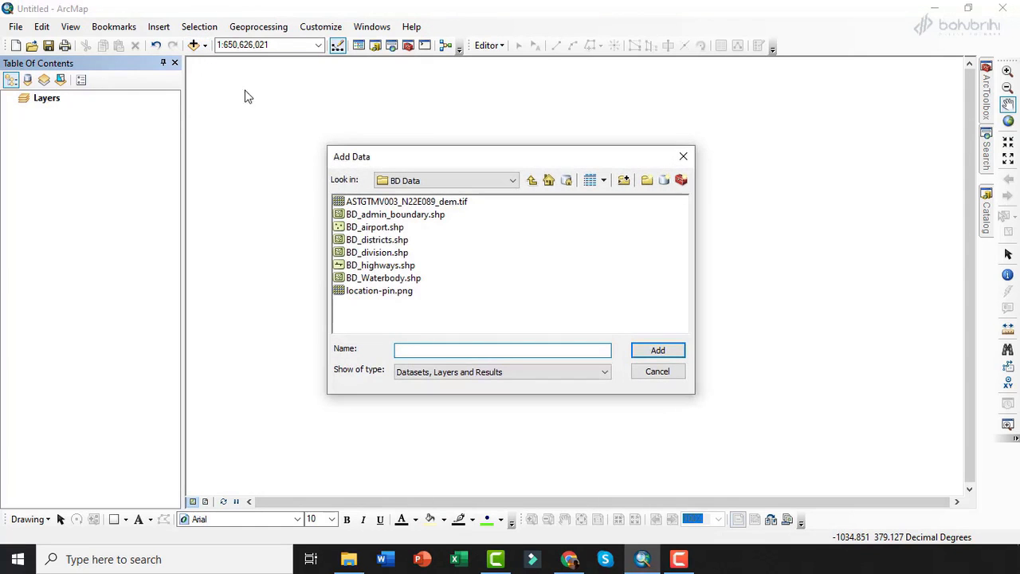
left_click(358, 216)
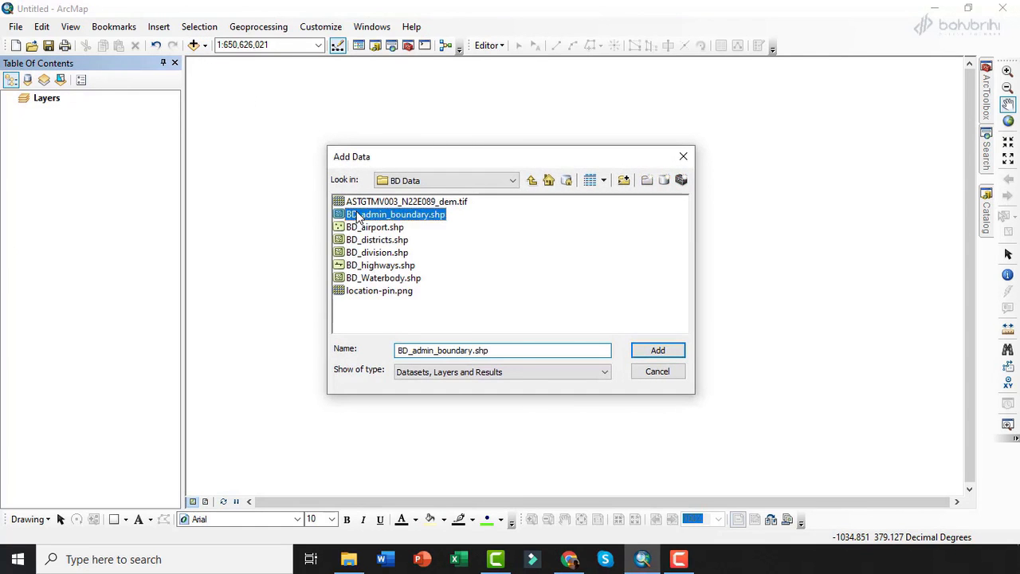
left_click(378, 278, "shift")
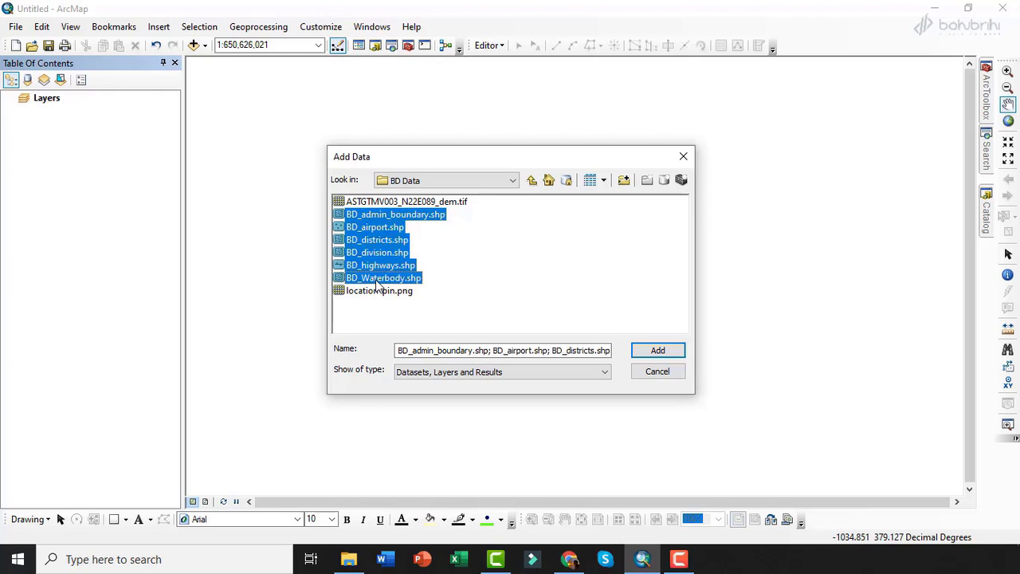
left_click(660, 355)
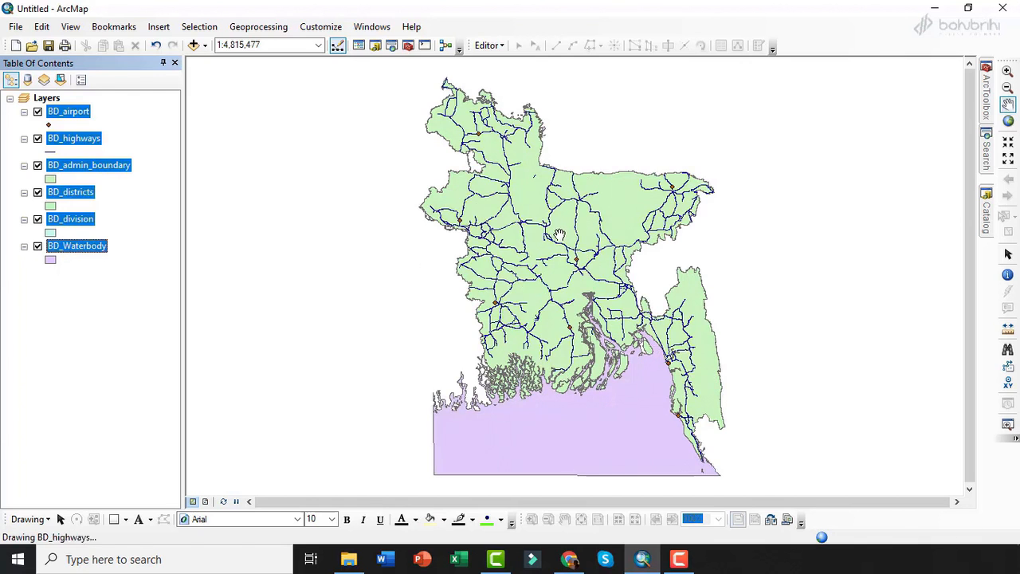
left_click(84, 319)
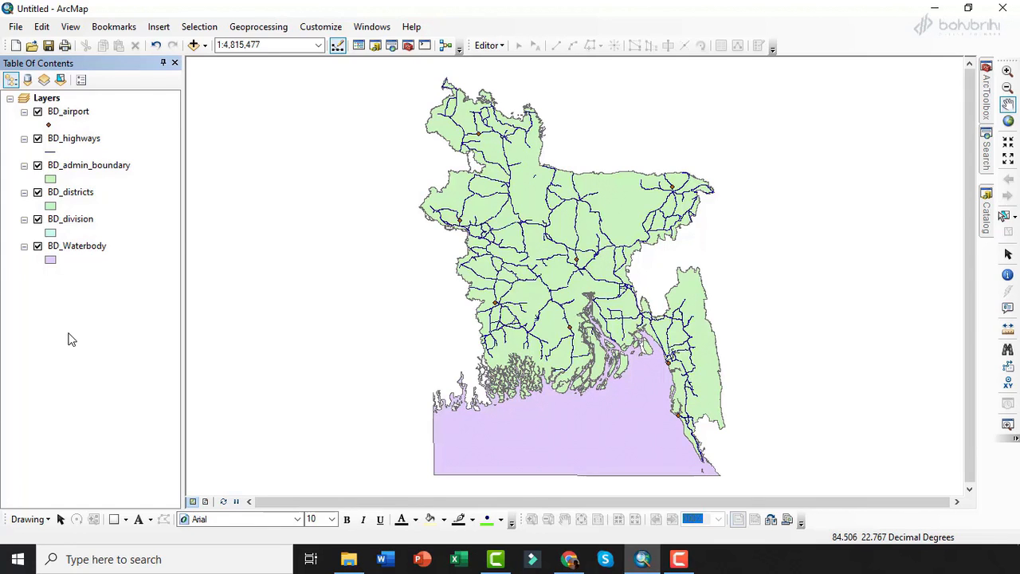
Examine the BD_airport layer's source properties, including its data type, geometry type and coordinate system.
right_click(64, 115)
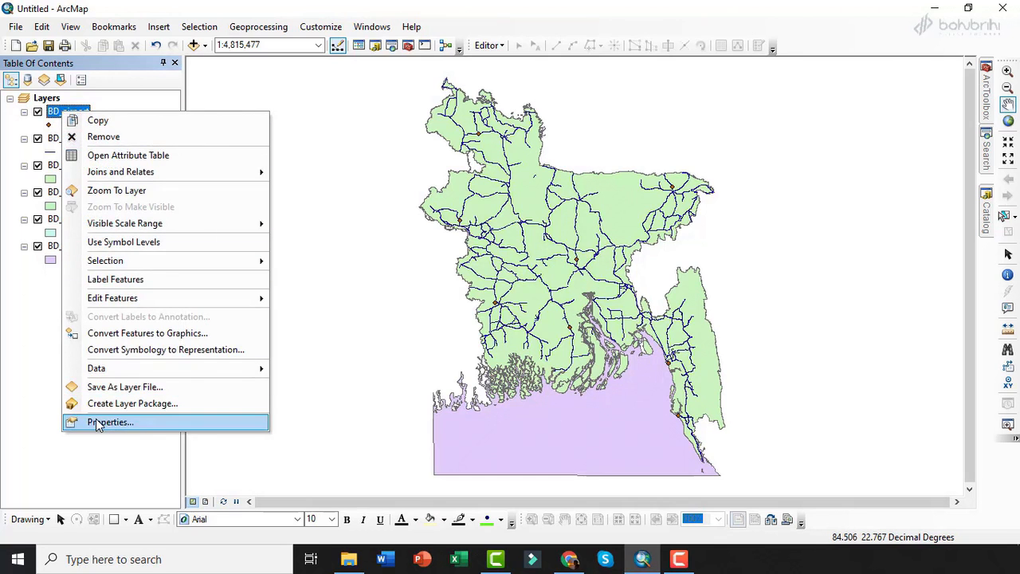
left_click(96, 420)
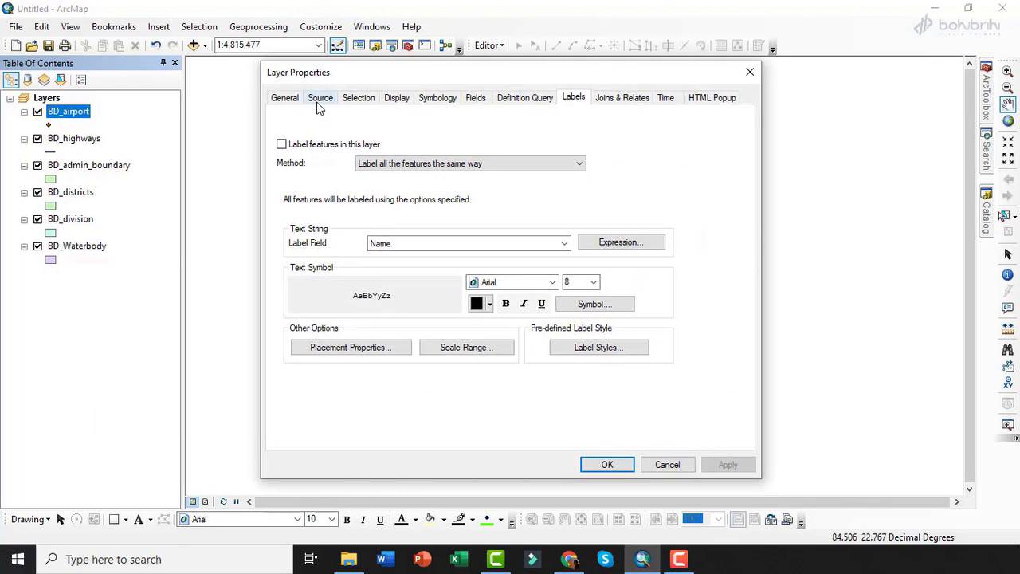
left_click(319, 99)
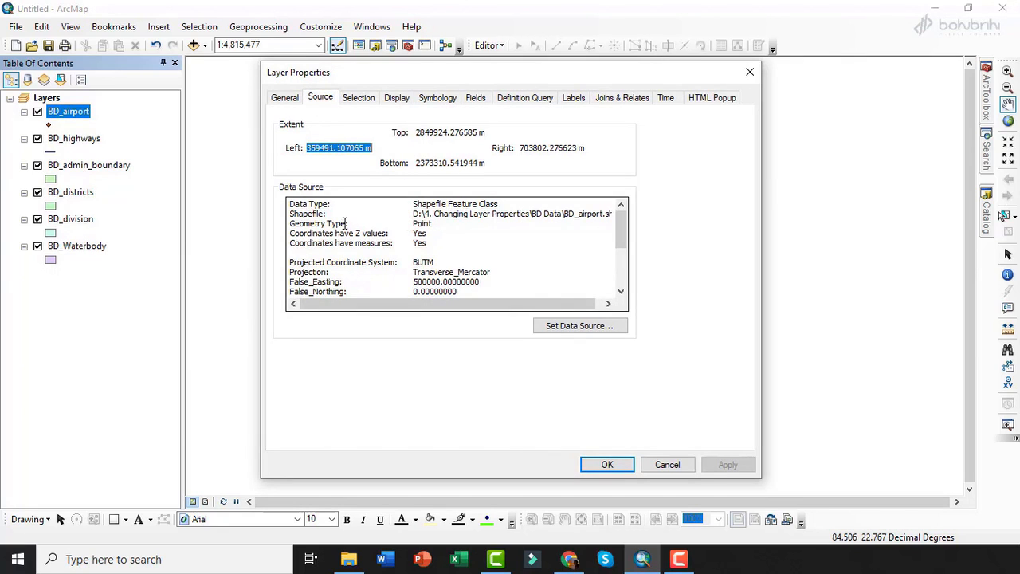
left_click_drag(291, 227, 434, 224)
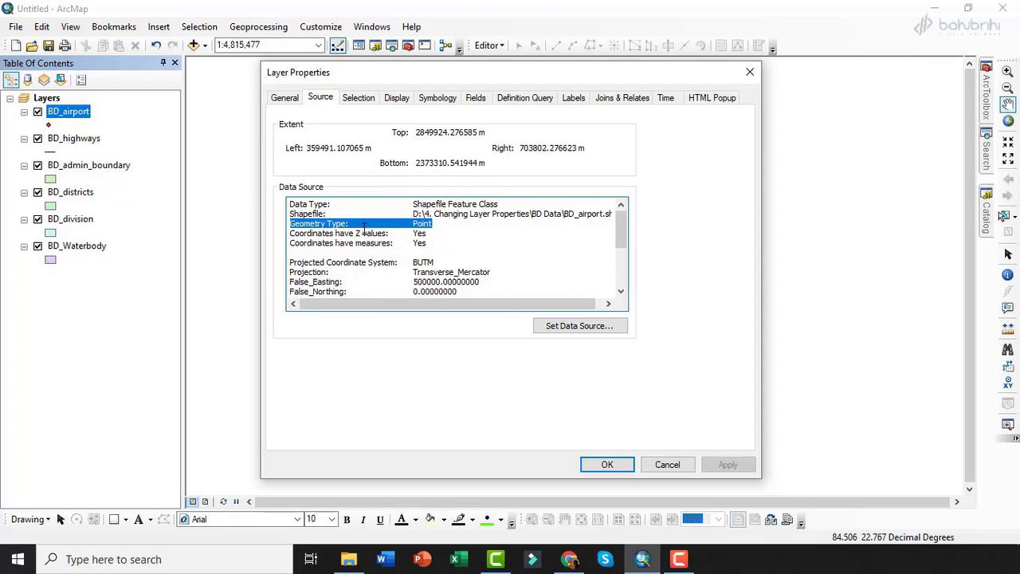
left_click(303, 147)
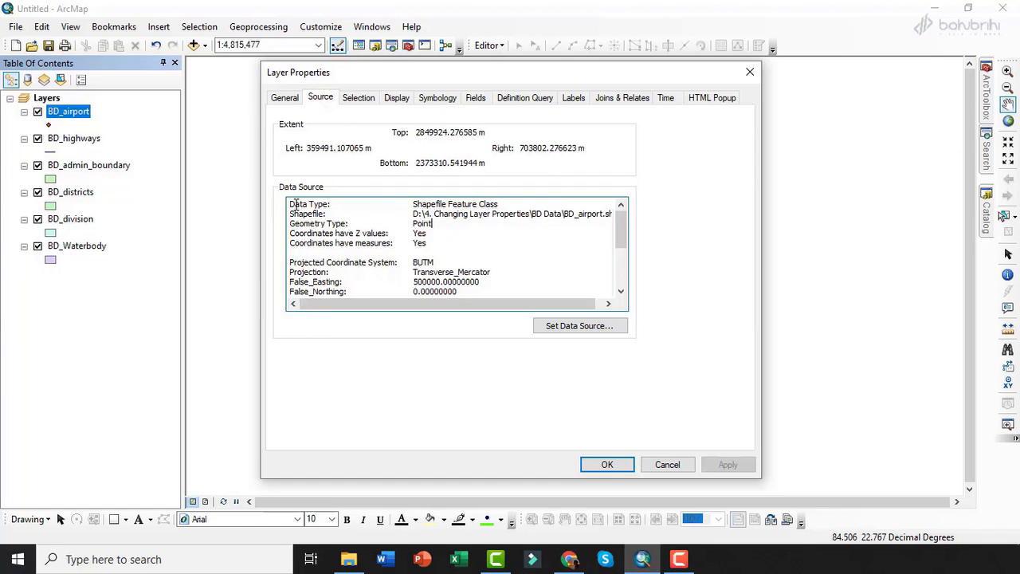
left_click_drag(414, 204, 504, 200)
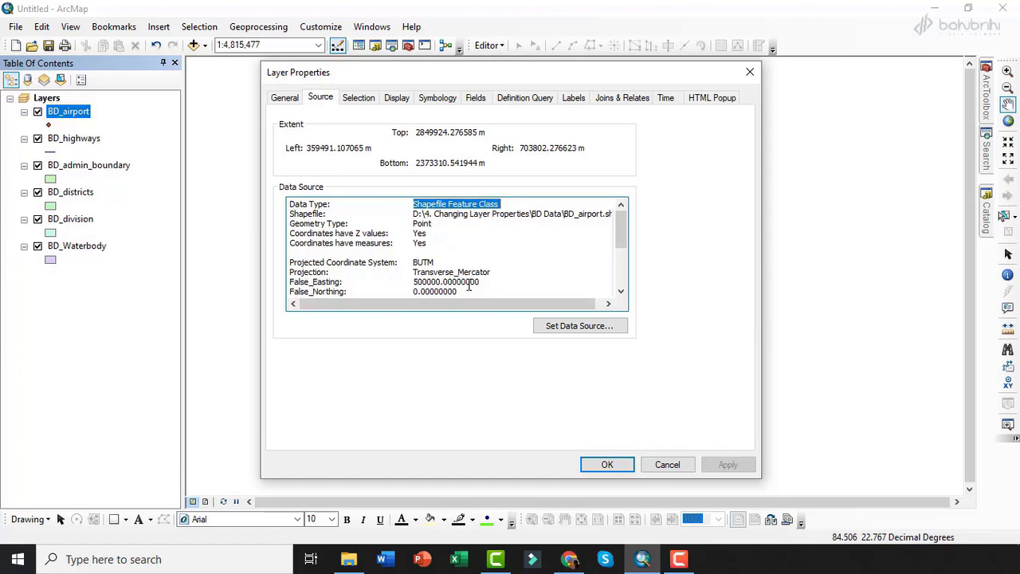
mouse_move(455, 308)
left_mouse_down()
mouse_move(509, 305)
mouse_move(438, 305)
left_mouse_up()
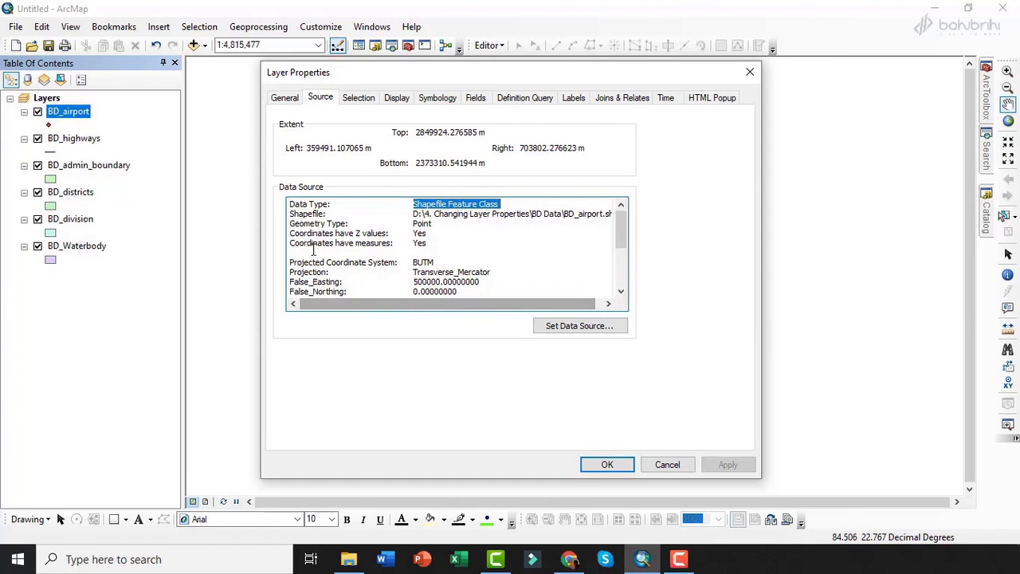
left_click_drag(291, 227, 455, 226)
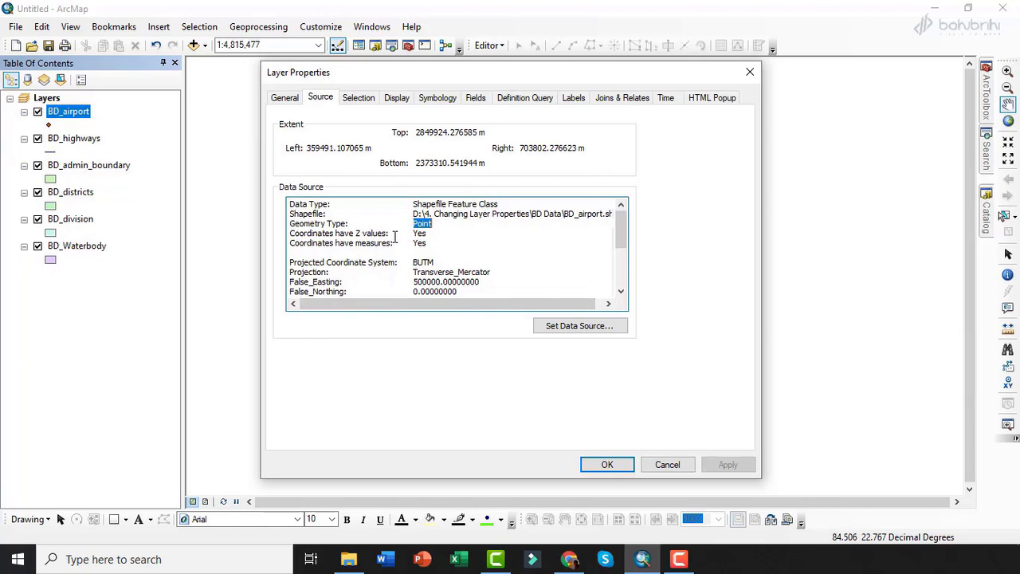
scroll(412, 257, "down", 4)
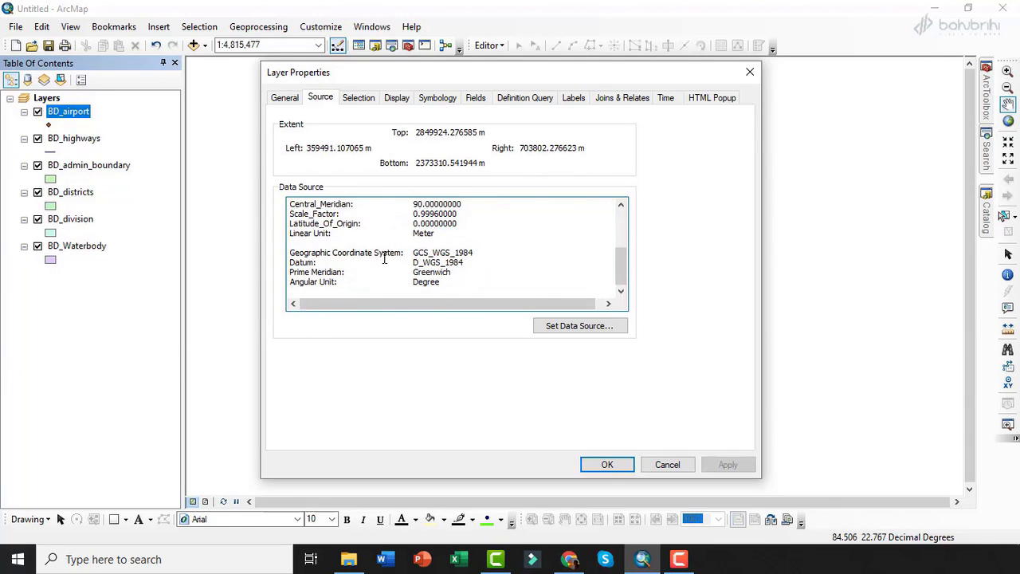
scroll(385, 258, "up", 4)
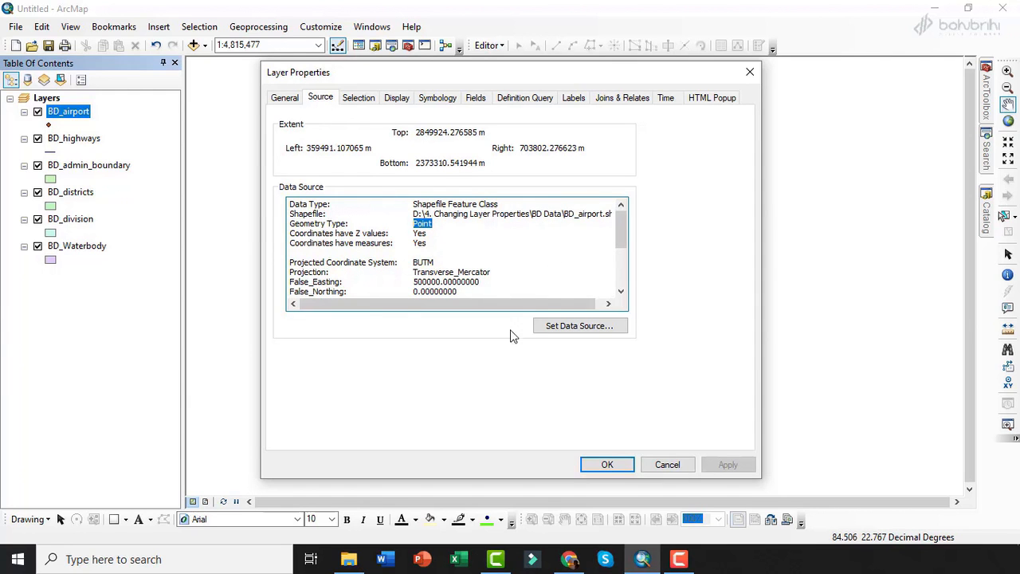
left_click(749, 73)
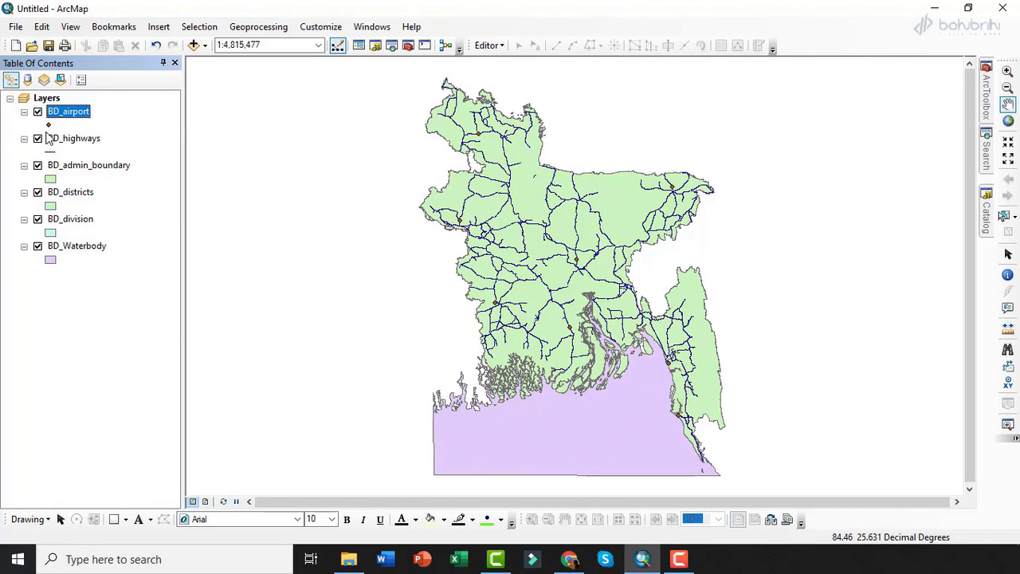
Change the BD_airport point symbol to Circle 2 with a size of 10.
left_click(121, 130)
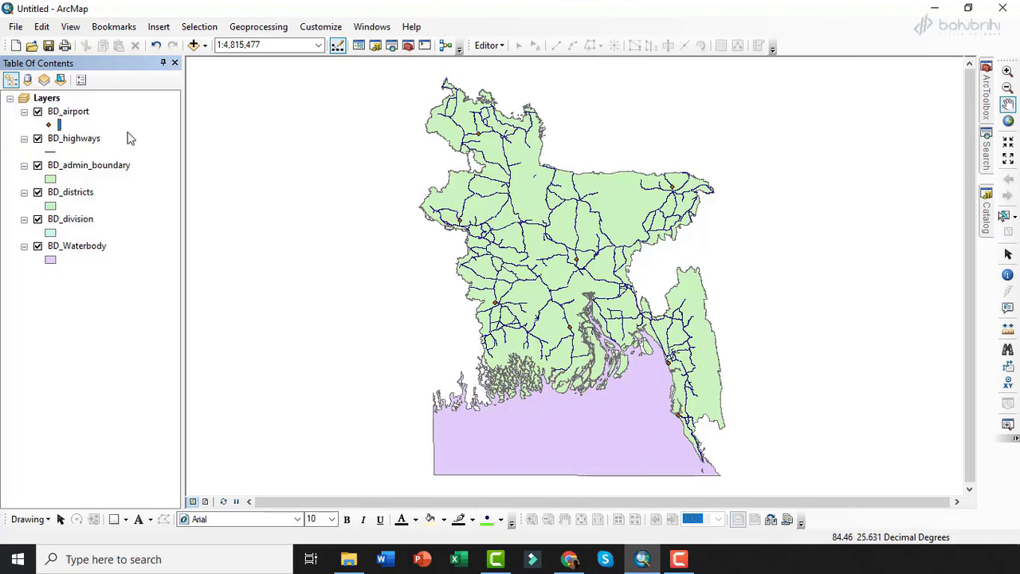
left_click(50, 126)
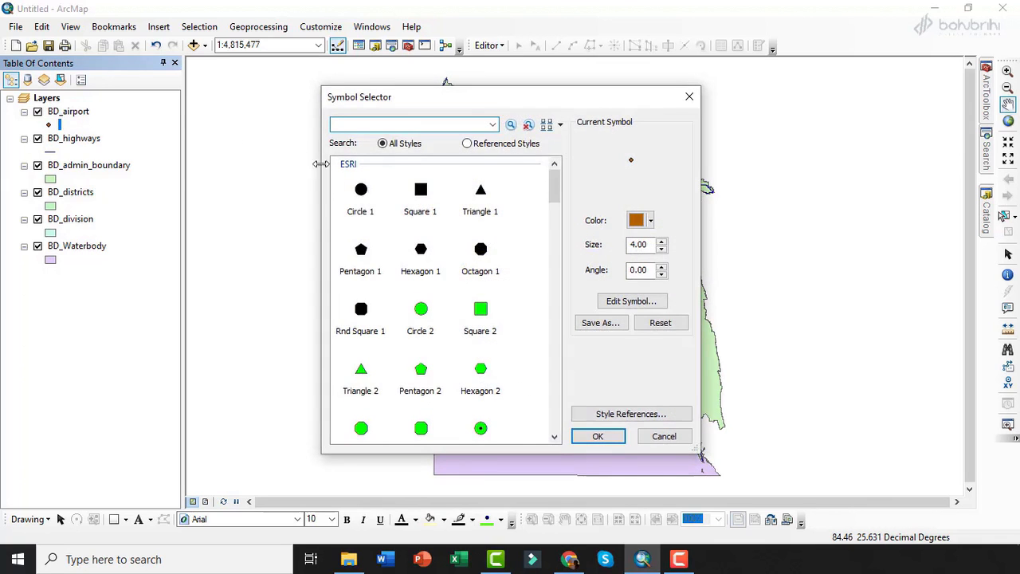
left_click(421, 311)
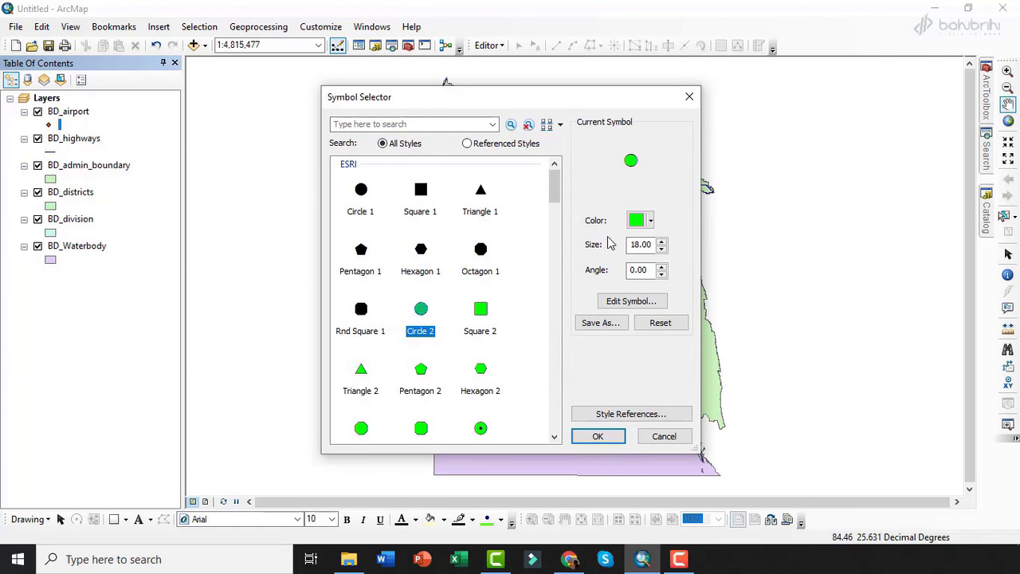
left_click_drag(640, 244, 633, 244)
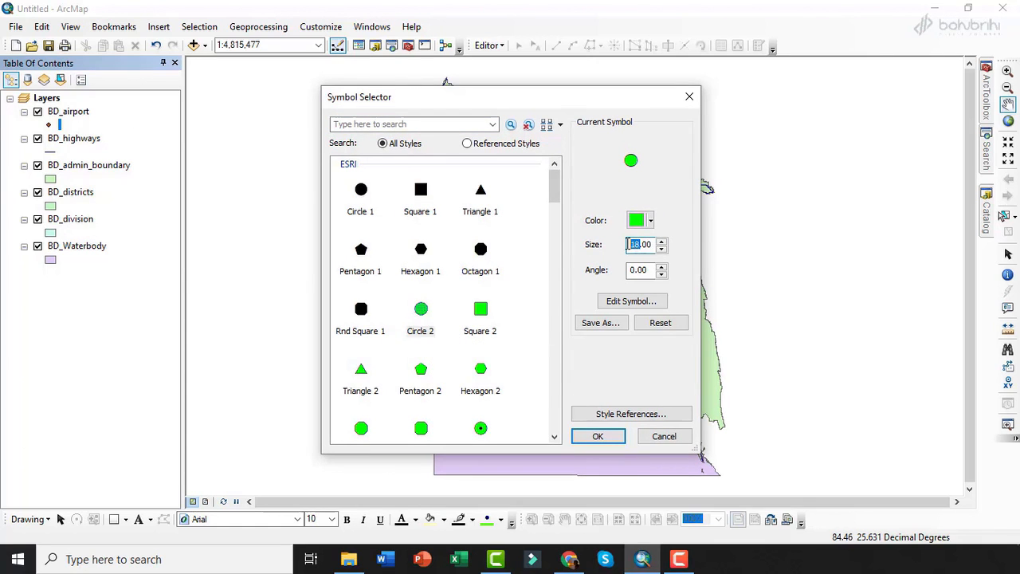
type("10")
left_click(598, 438)
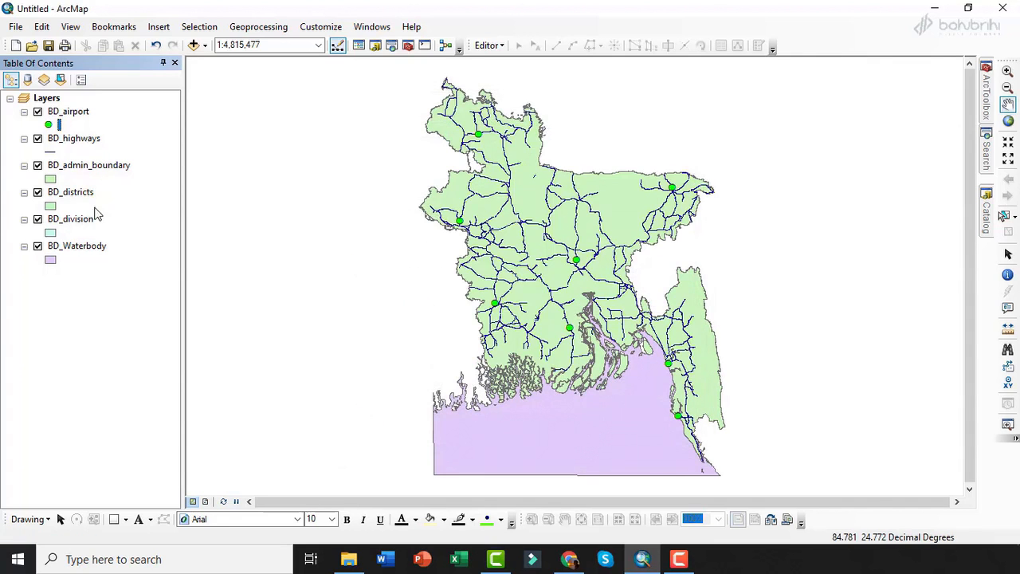
Hide the highways, districts, division and waterbody layers, leaving only BD_airport and BD_admin_boundary displayed.
left_click(38, 138)
left_click(37, 165)
left_click(38, 192)
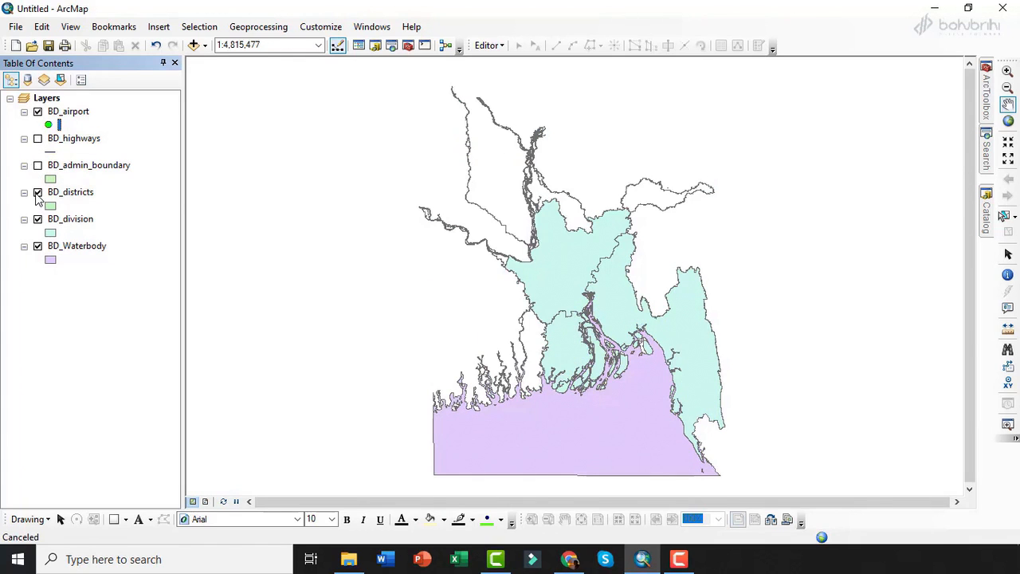
left_click(38, 219)
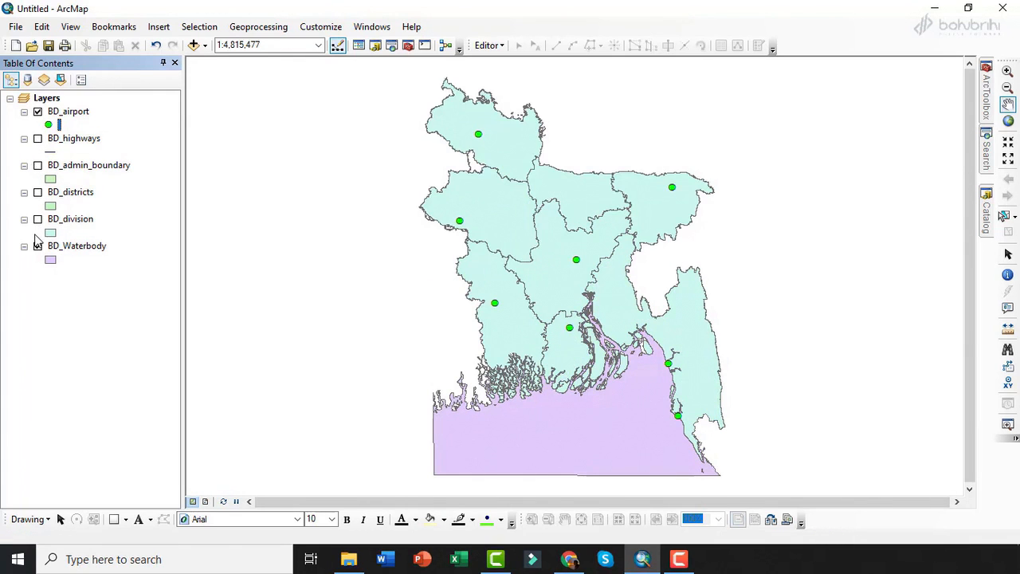
left_click(37, 246)
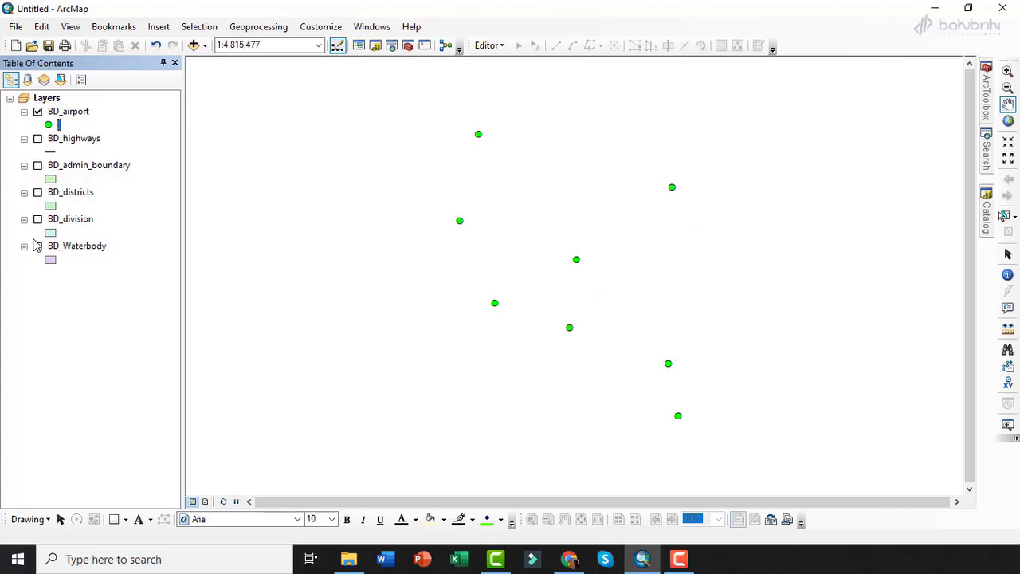
left_click(37, 166)
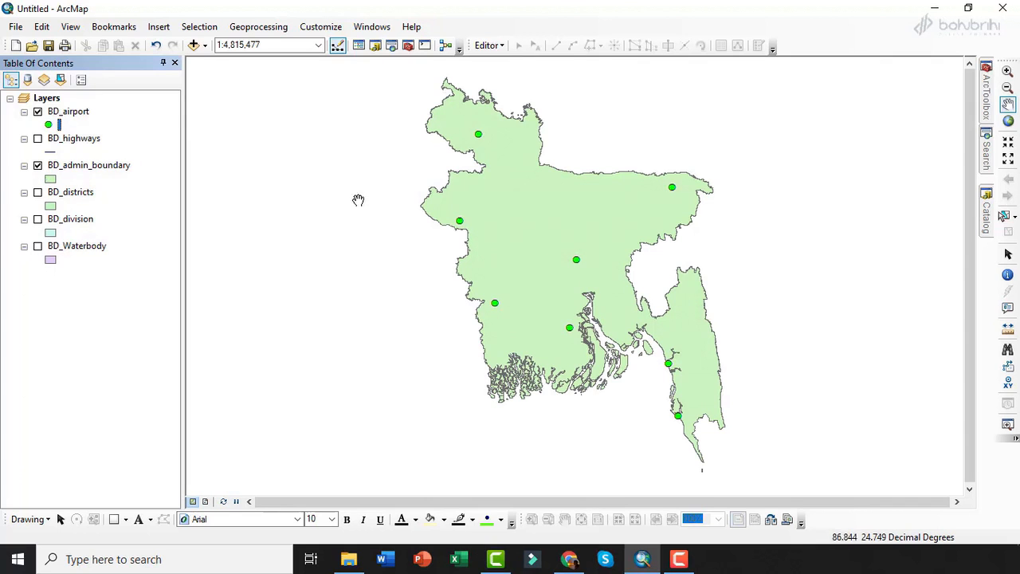
Examine the airport names and PopupInfo categories in the BD_airport attribute table.
right_click(67, 114)
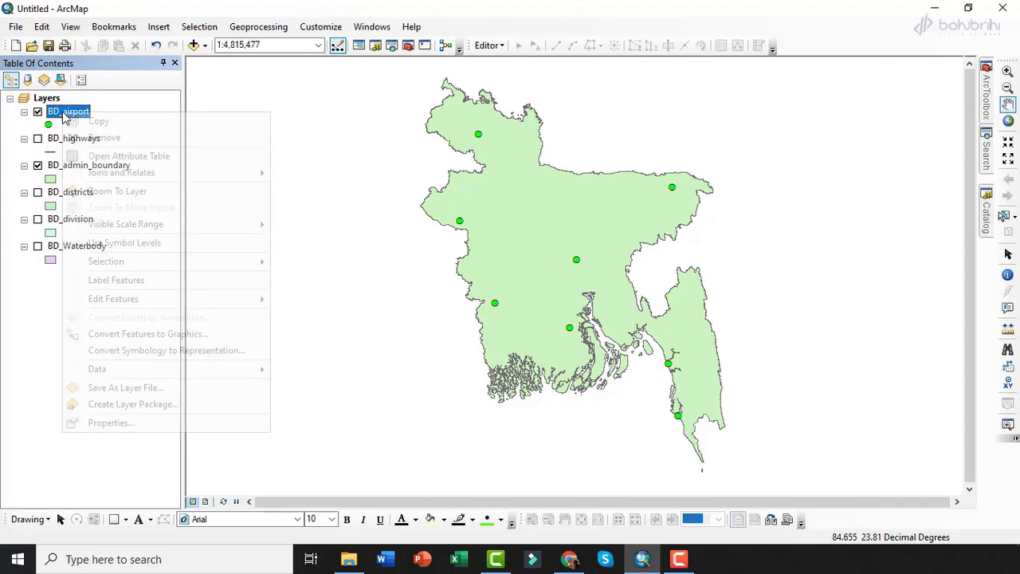
left_click(108, 156)
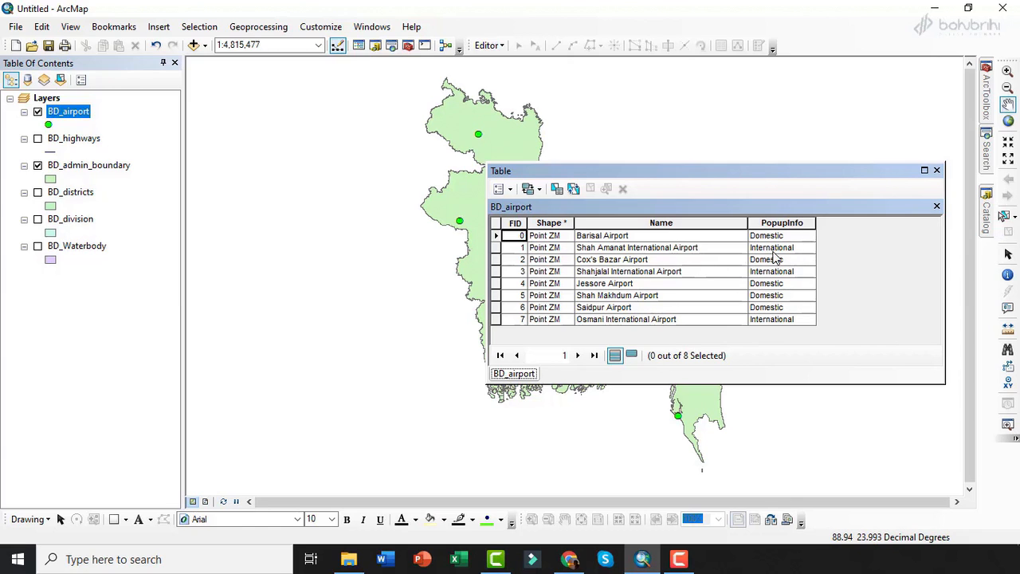
left_click(937, 170)
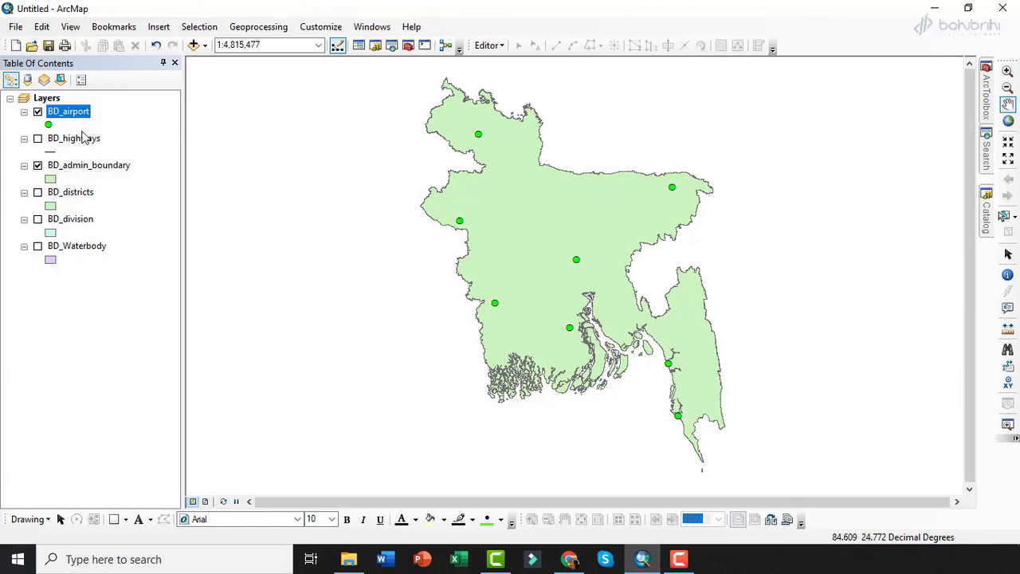
Set the BD_airport layer's symbology to unique-value categories using PopupInfo as the value field.
right_click(57, 117)
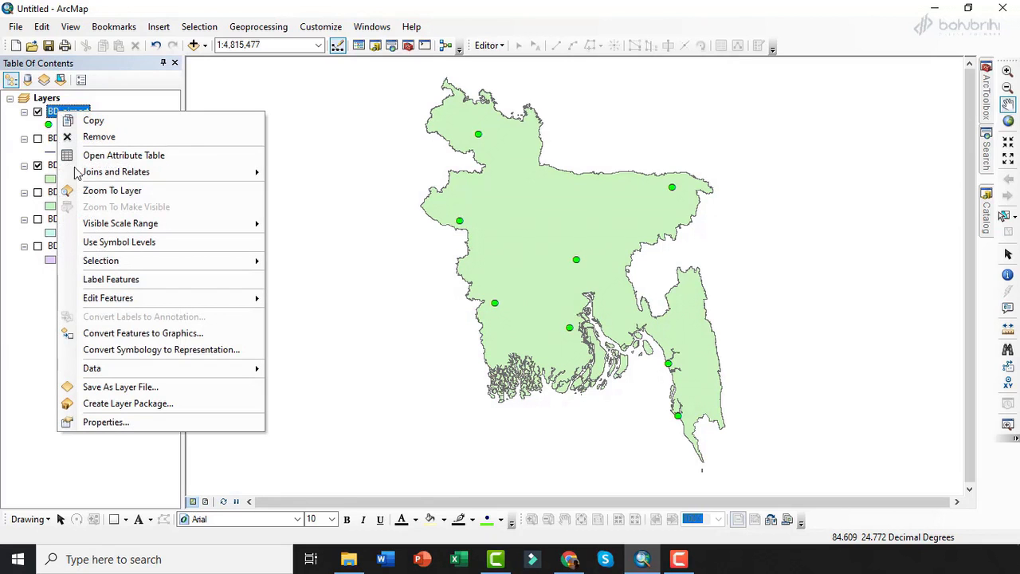
left_click(107, 423)
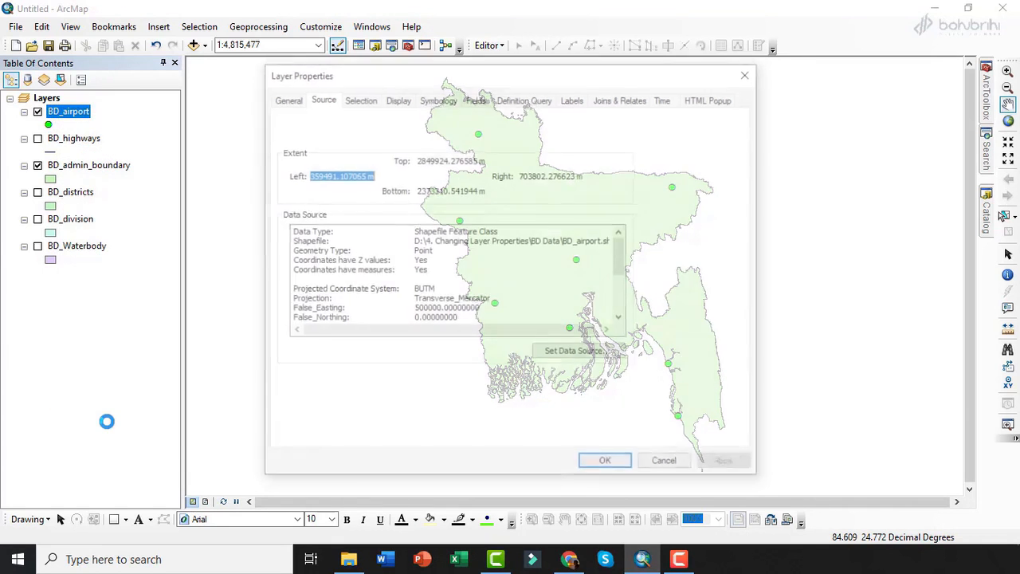
left_click(438, 102)
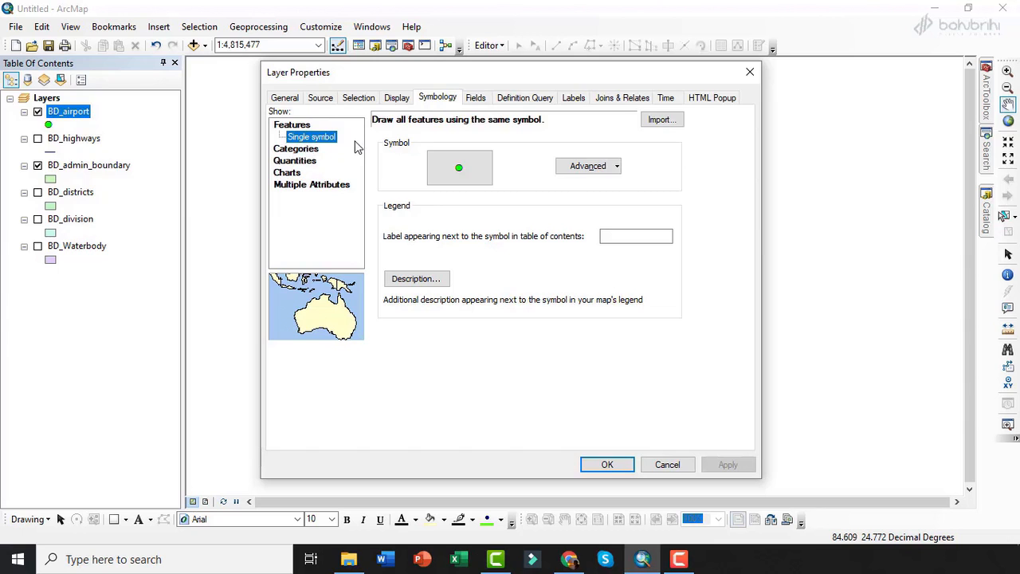
left_click(290, 152)
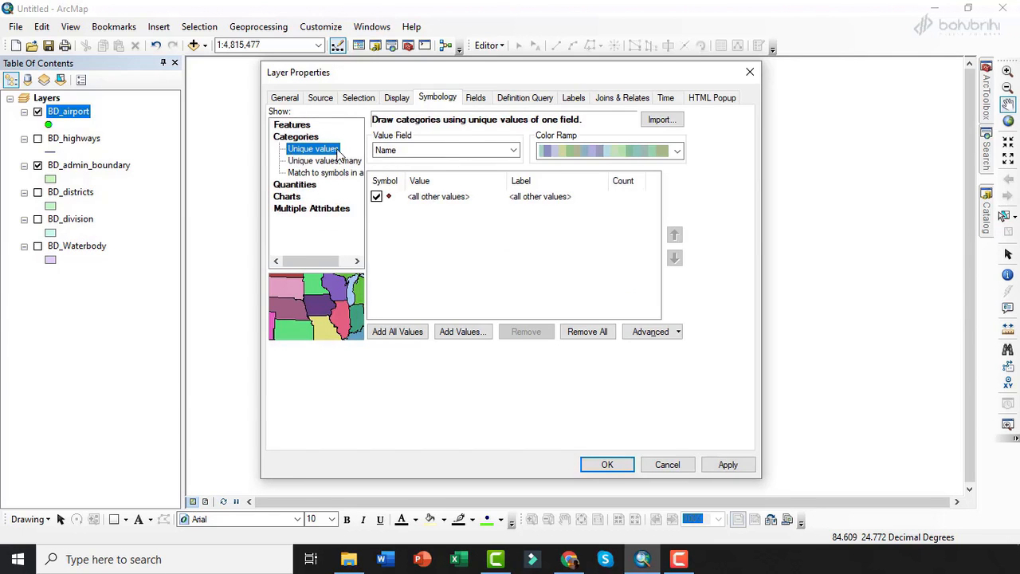
left_click(407, 153)
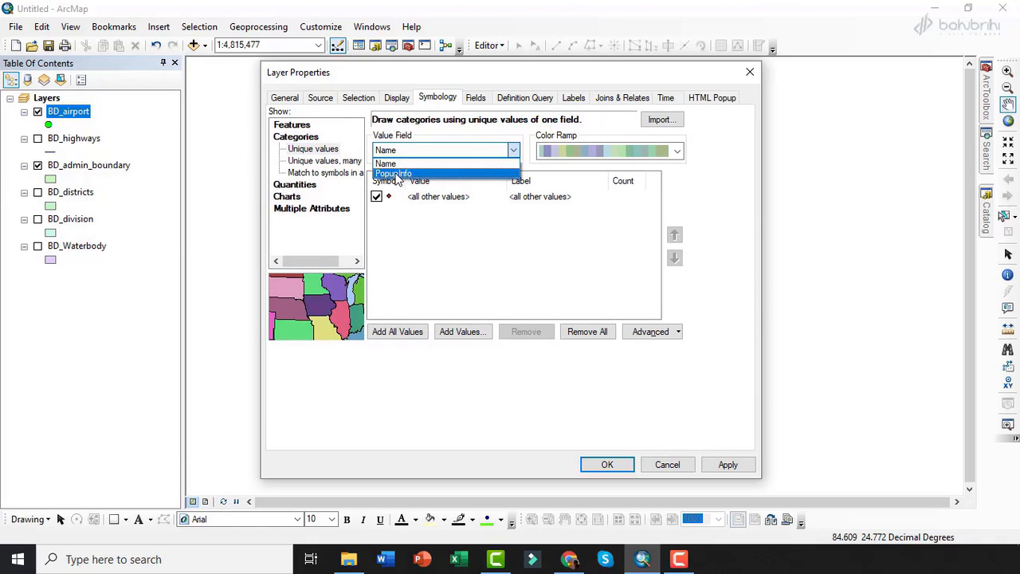
left_click(396, 177)
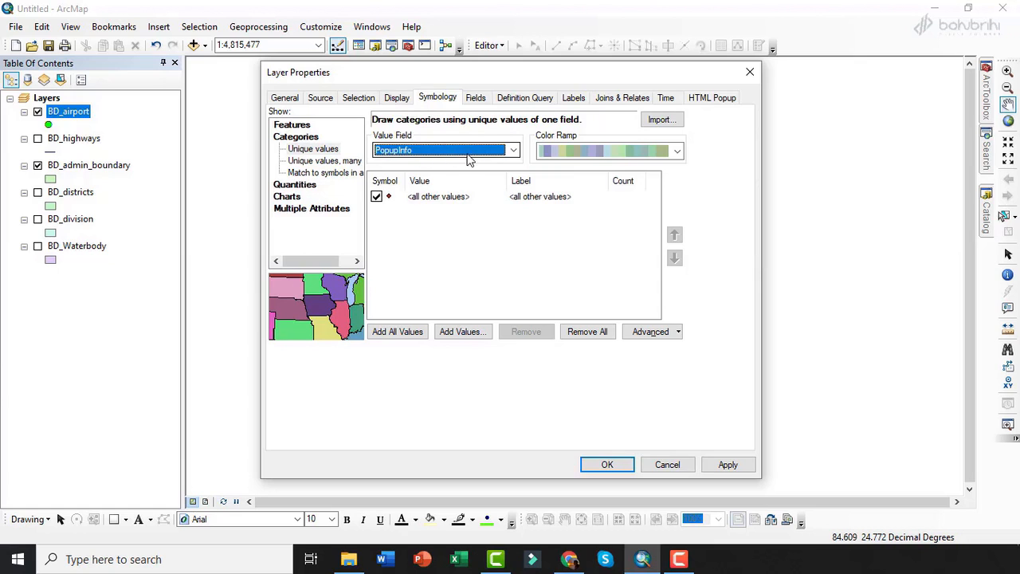
Add all PopupInfo values to the BD_airport categories and exclude the <all other values> class.
left_click(396, 330)
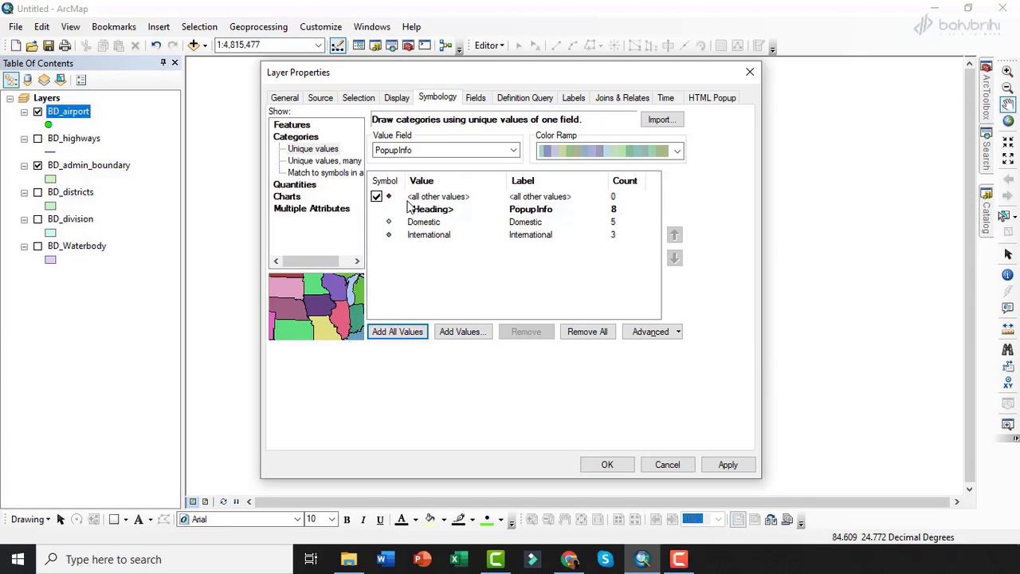
left_click(377, 197)
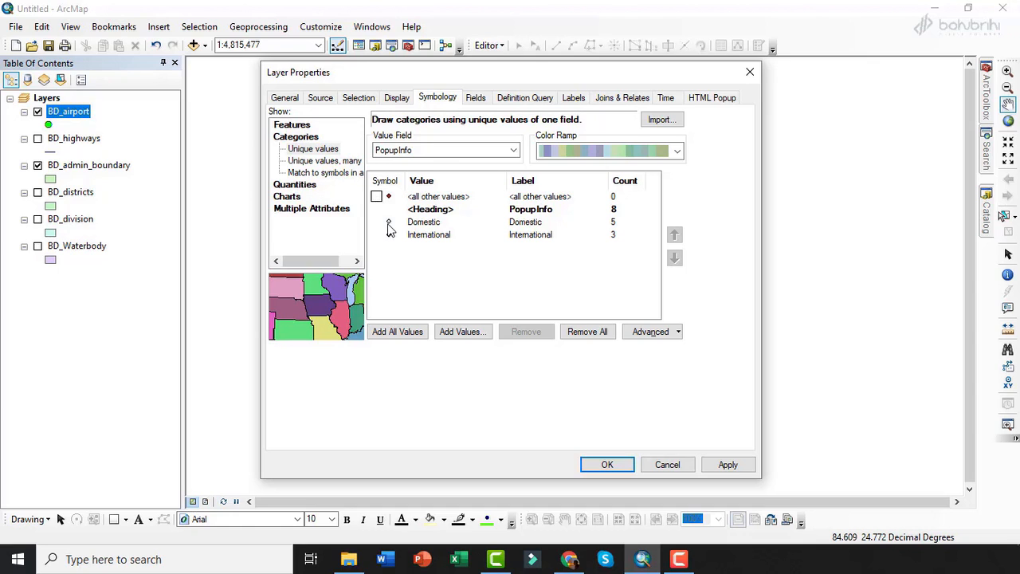
Symbolize the Domestic airport category with Circle 2 at size 10.
left_click(389, 226)
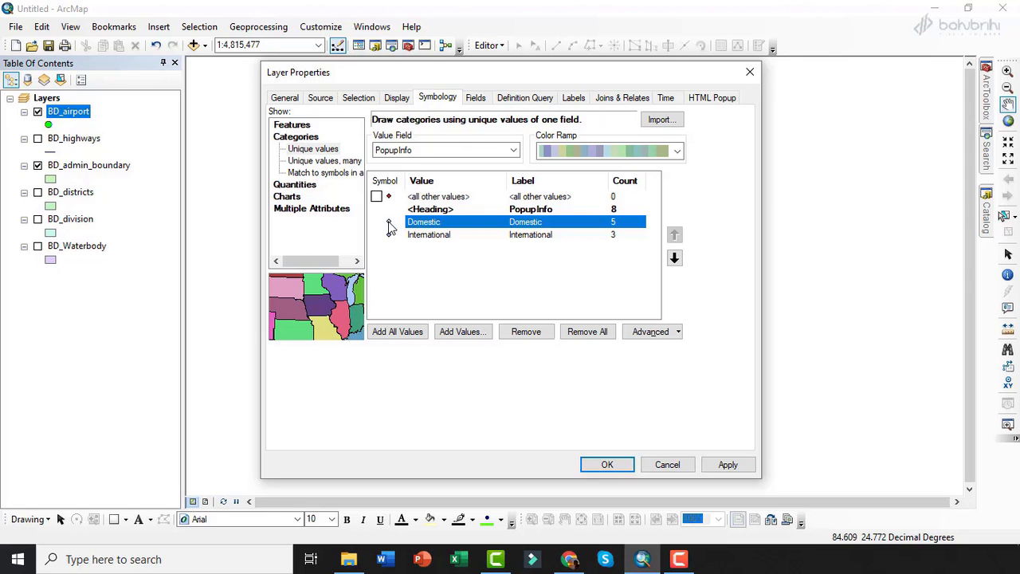
double_click(388, 225)
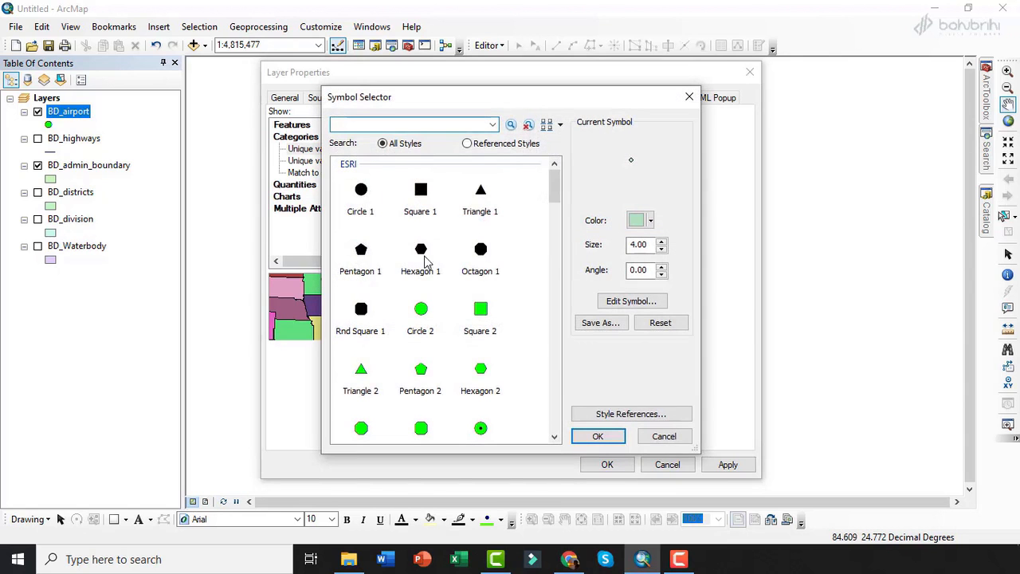
left_click(422, 313)
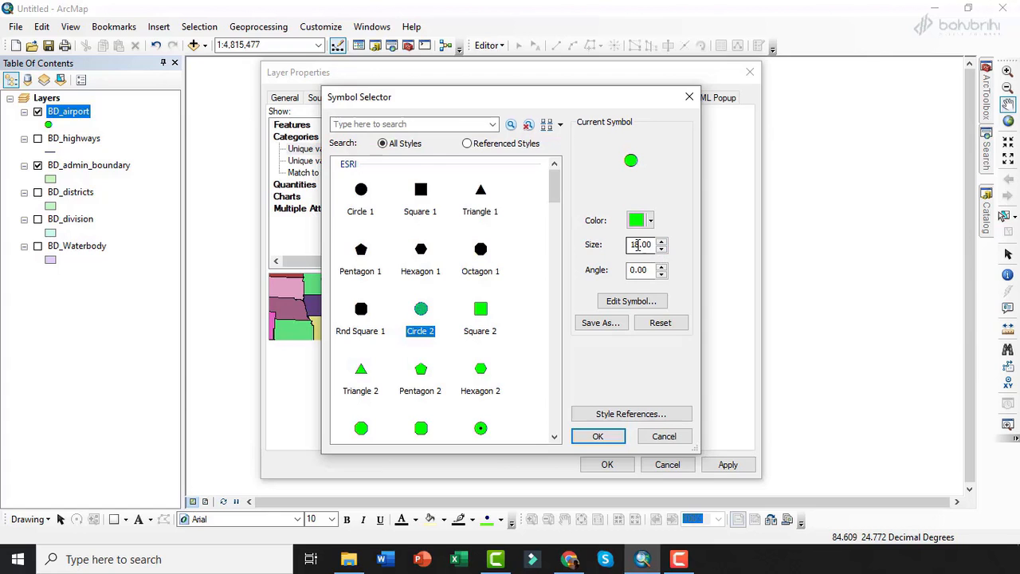
left_click_drag(640, 245, 621, 245)
type("10")
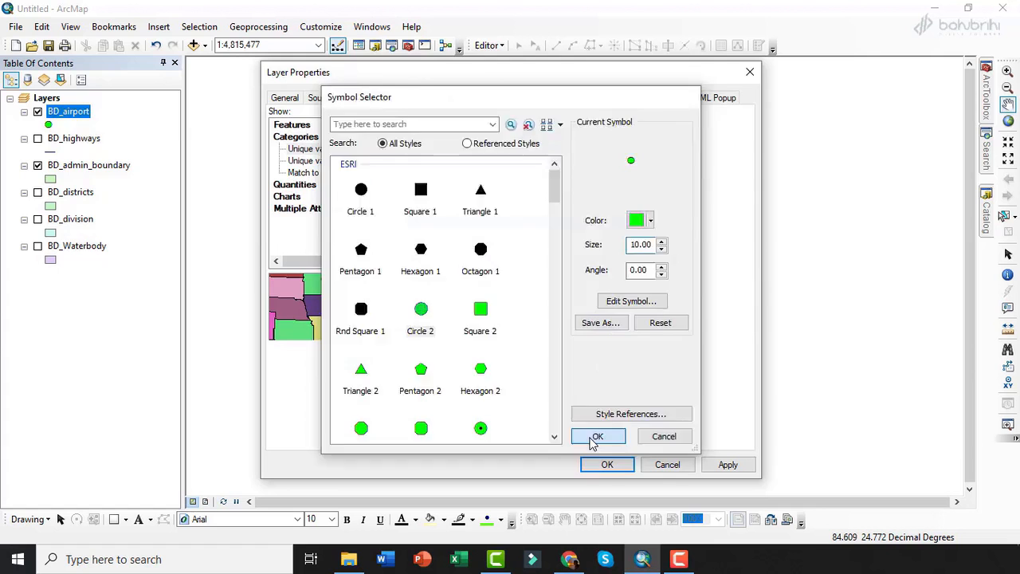
left_click(596, 438)
Symbolize the International airport category with a blue Square 2 at size 10 and apply the layer properties to the map.
double_click(390, 235)
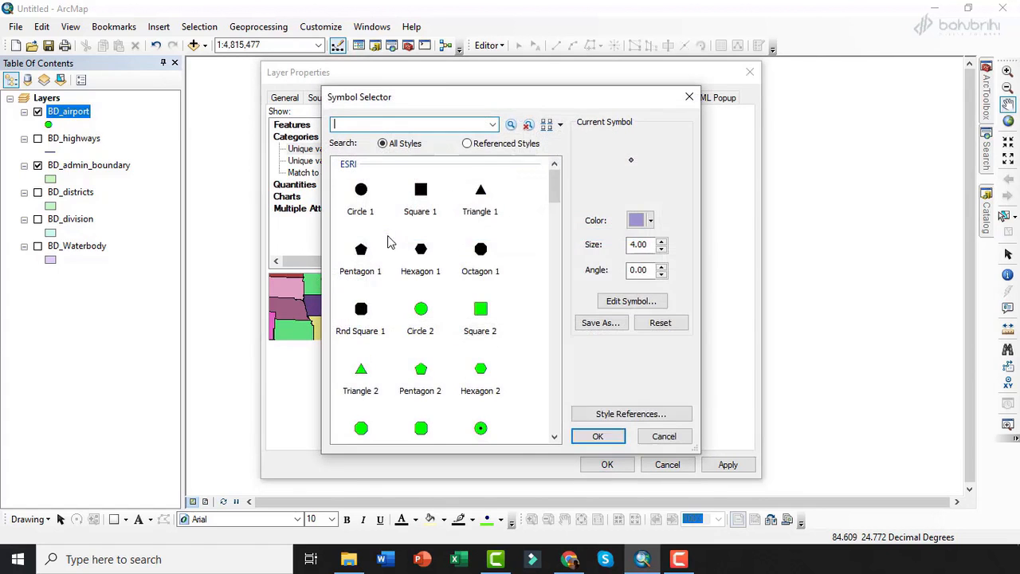
left_click(480, 315)
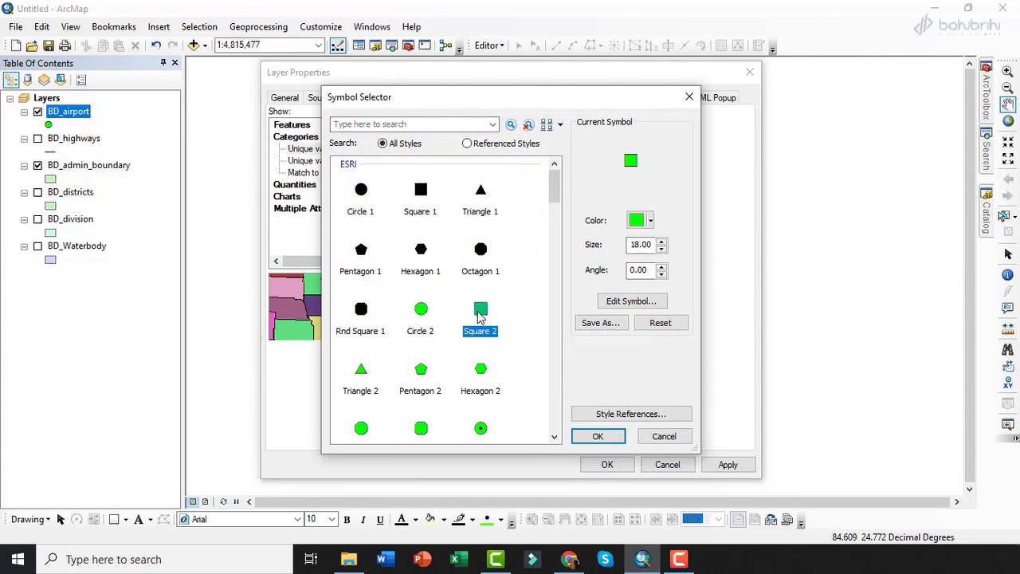
left_click(632, 245)
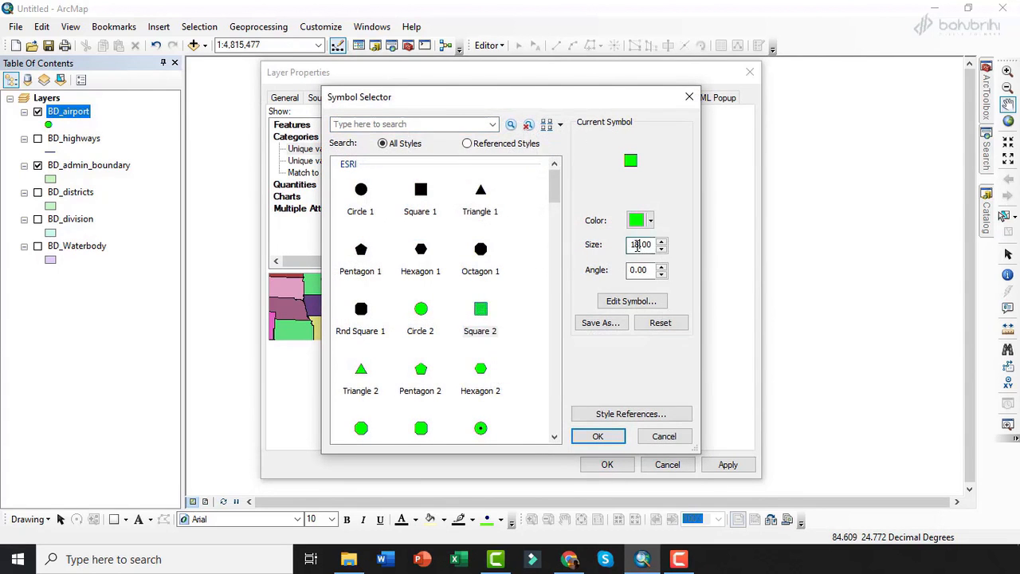
type("1")
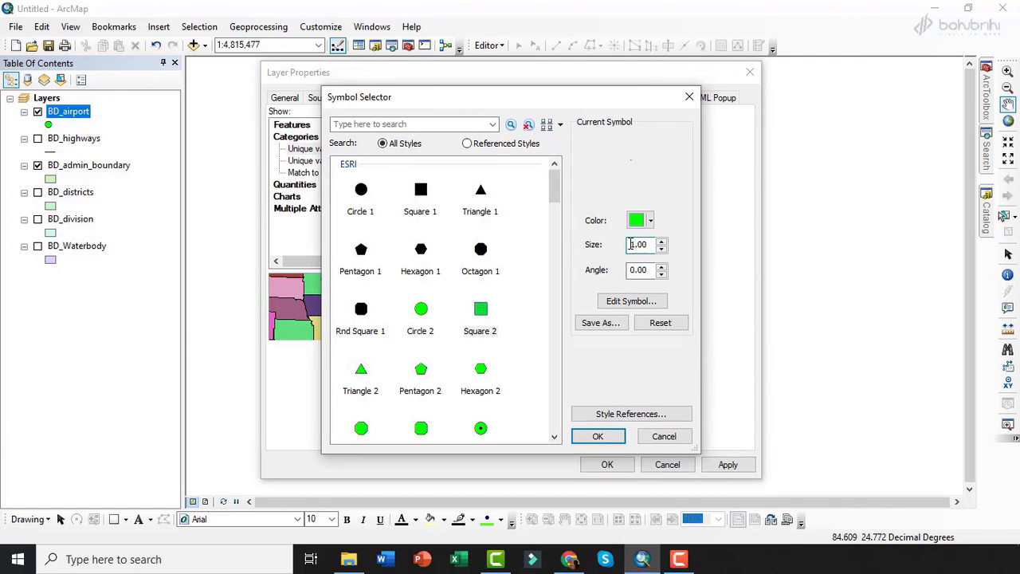
type("0")
left_click(642, 221)
left_click(753, 286)
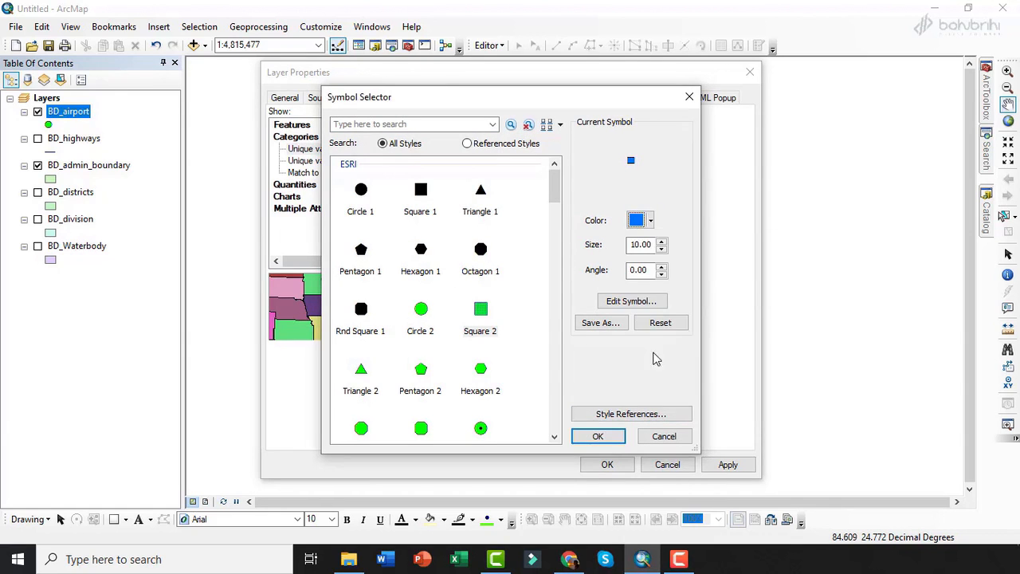
left_click(598, 436)
left_click(608, 465)
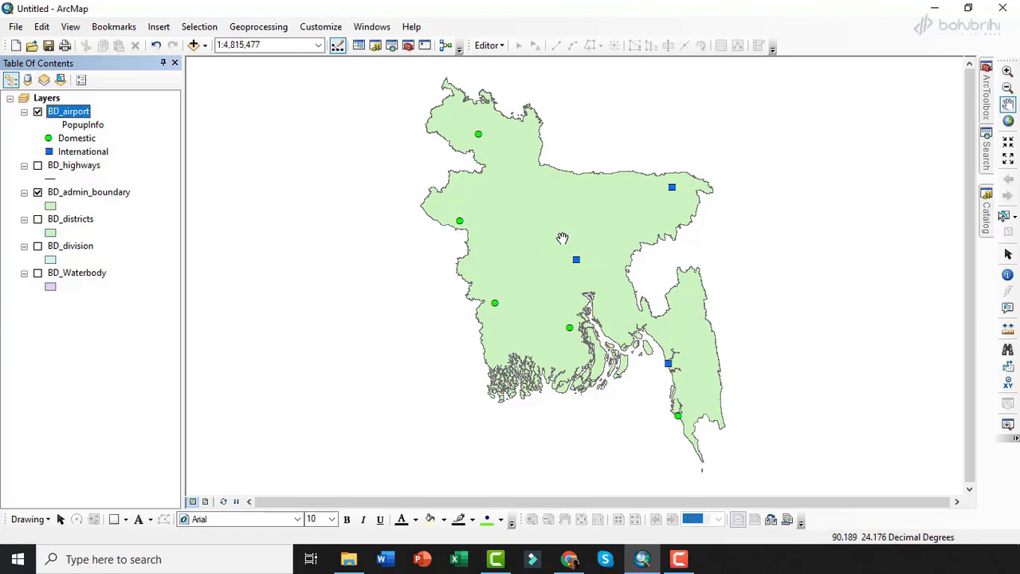
Search all symbol styles for "airport" markers for the Domestic category.
left_click_drag(617, 252, 565, 266)
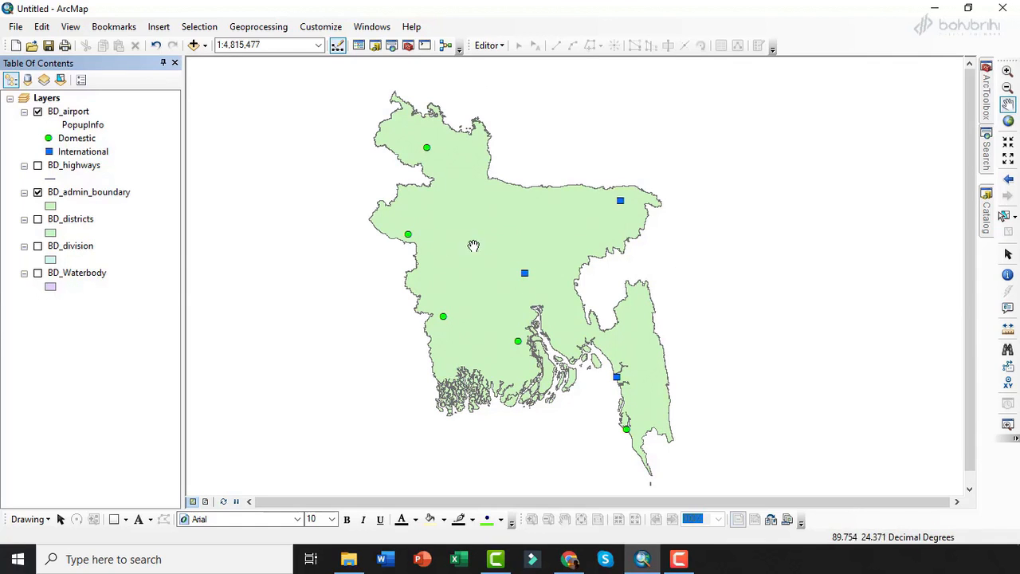
left_click(48, 140)
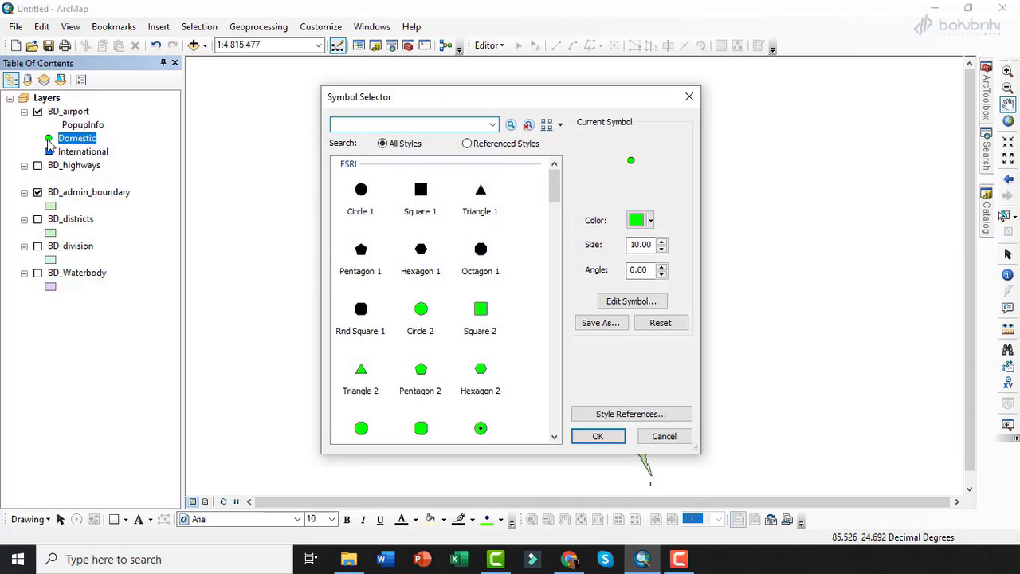
left_click(373, 126)
type("airport")
key("Return")
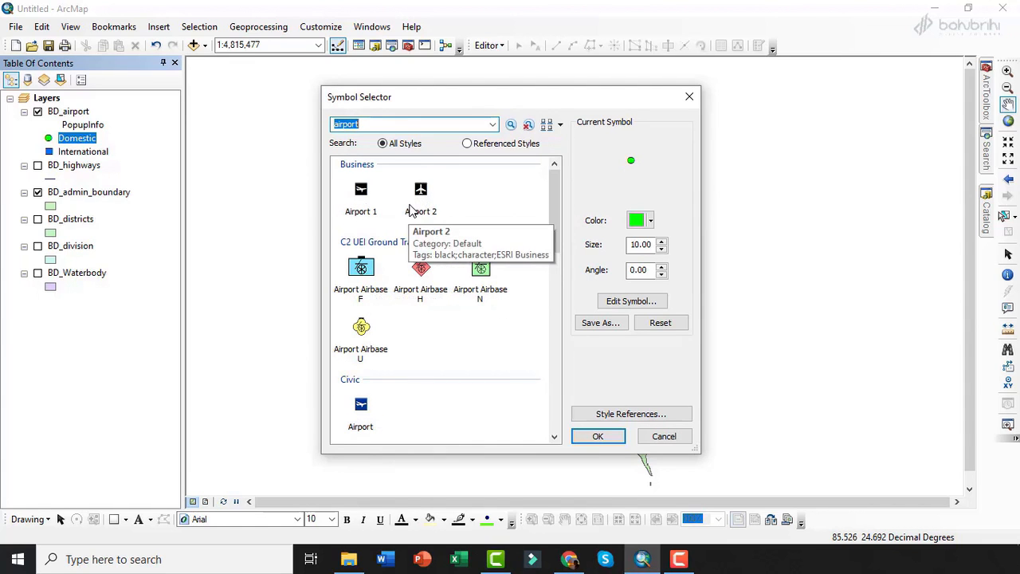
Change the upper layer of the Domestic marker to a picture marker using the location-pin image from the BD Data folder.
left_click(635, 306)
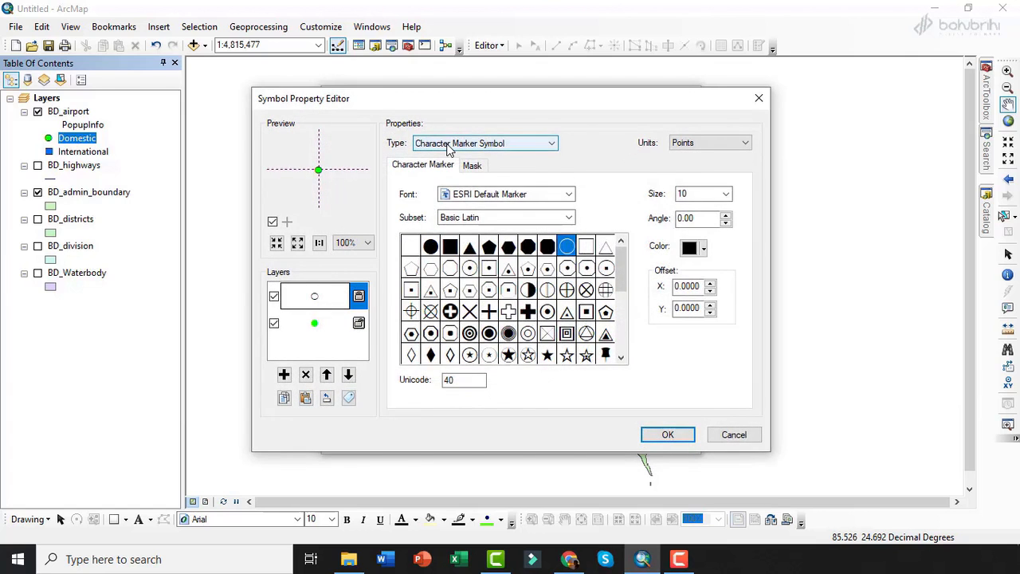
left_click(448, 146)
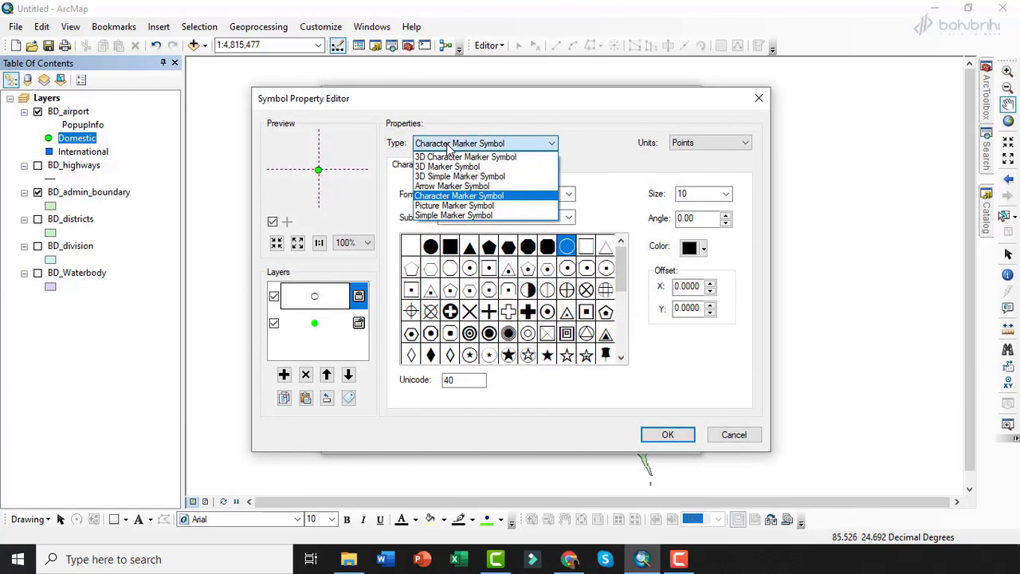
left_click(462, 205)
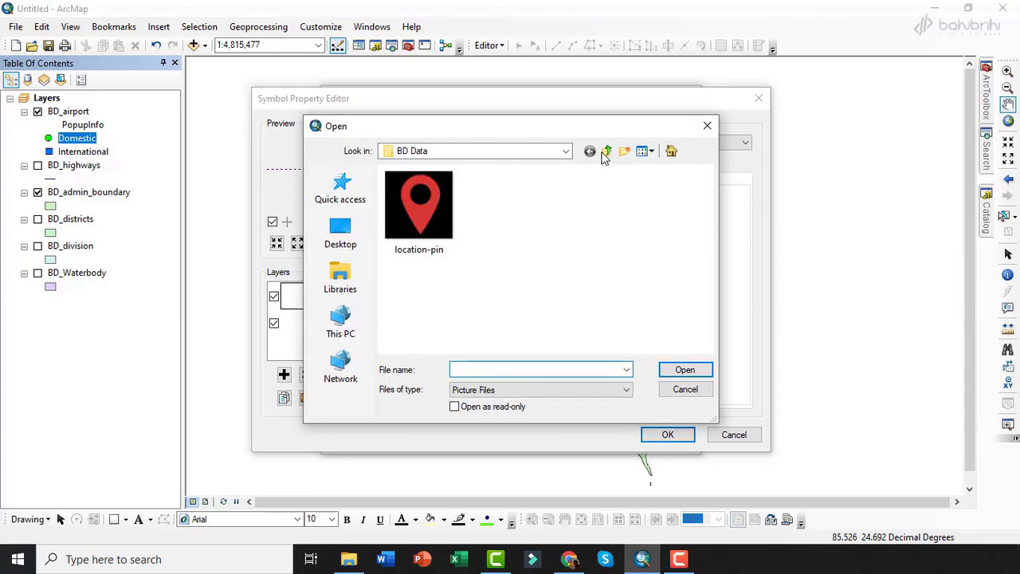
left_click(607, 151)
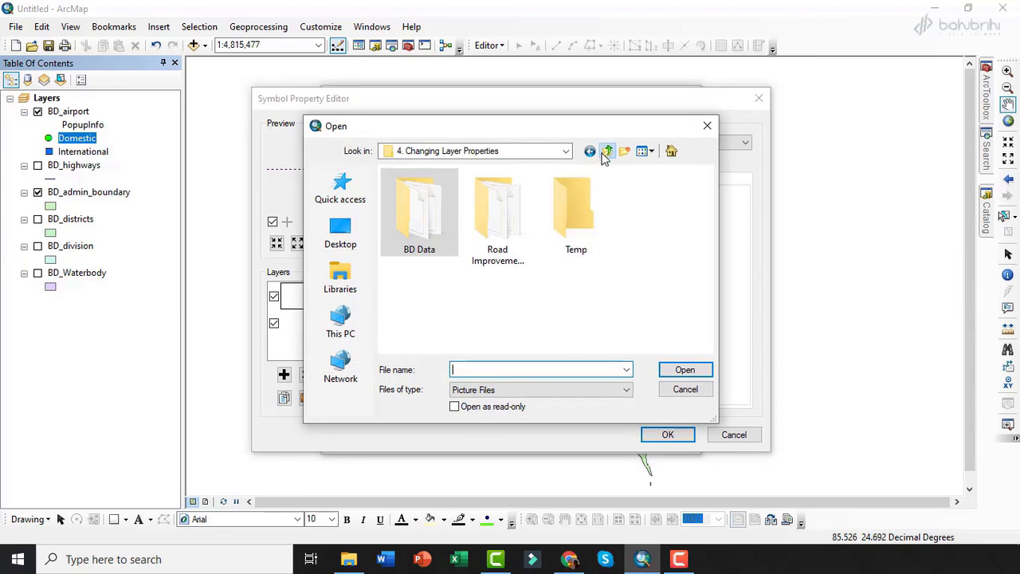
double_click(433, 221)
left_click(416, 223)
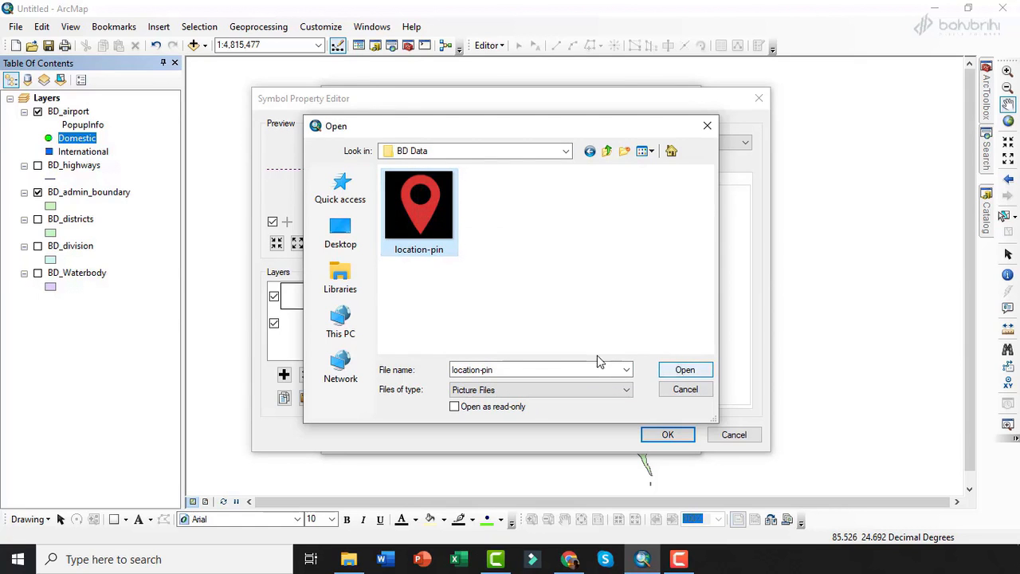
left_click(684, 368)
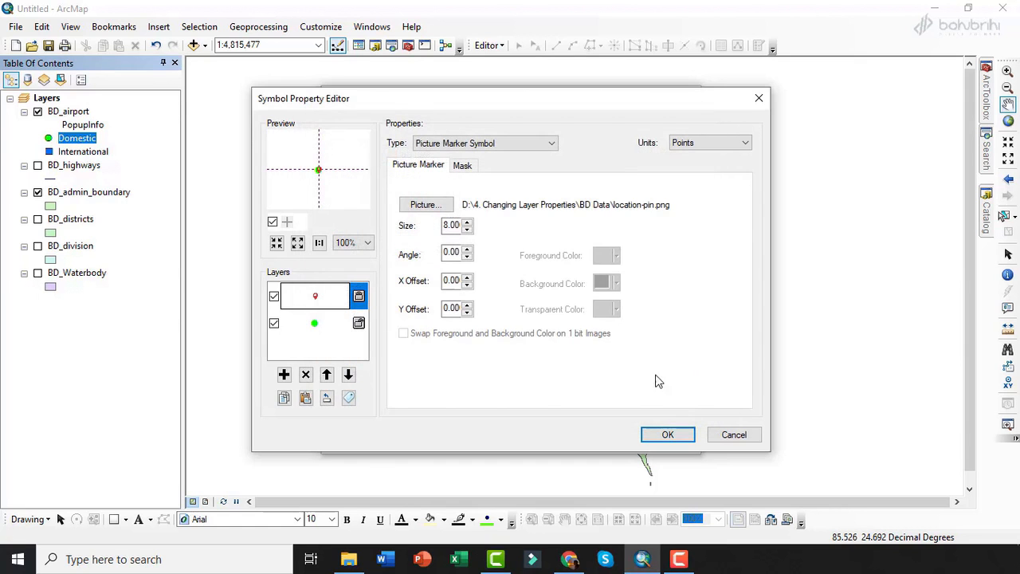
left_click(665, 433)
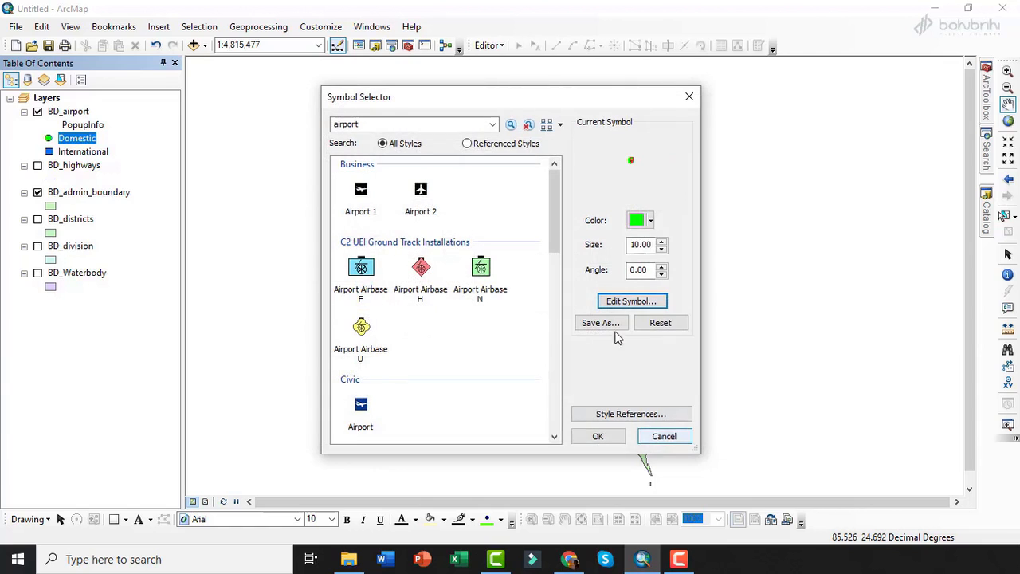
Set the Domestic pin symbol to No Color with a size of 12 and apply it to the map.
left_click(649, 222)
left_click(678, 241)
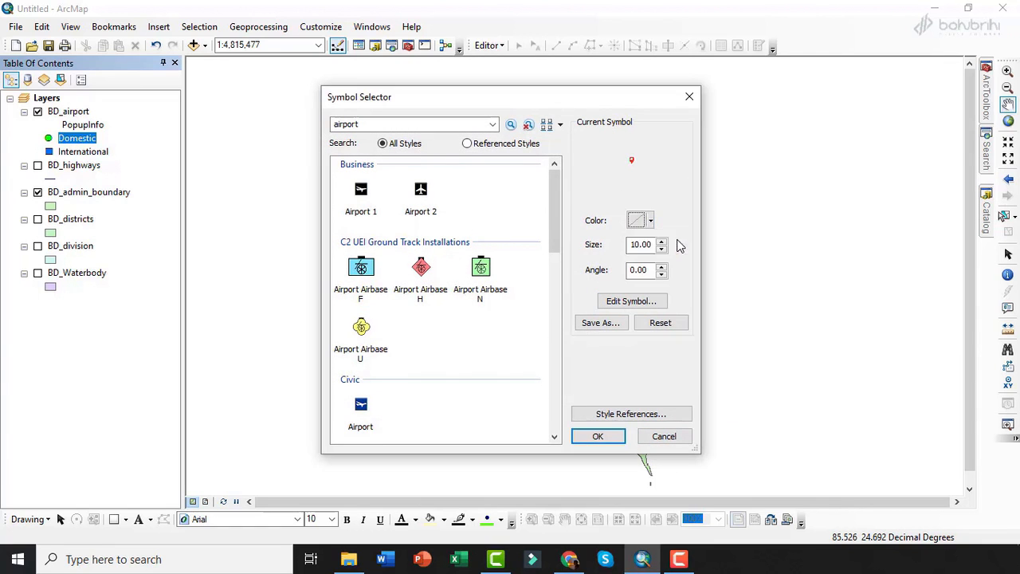
left_click(661, 242)
left_click(662, 241)
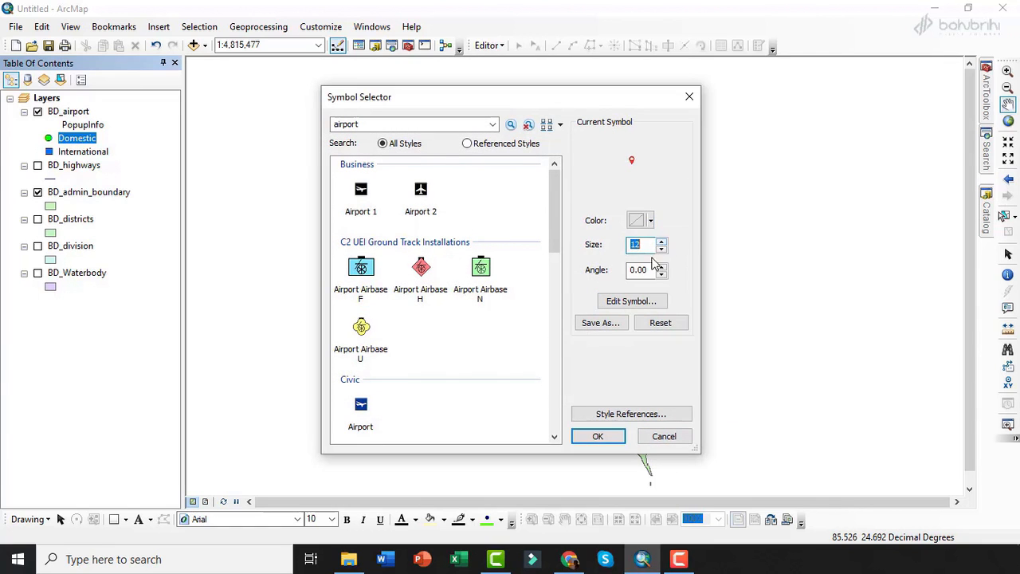
left_click(598, 437)
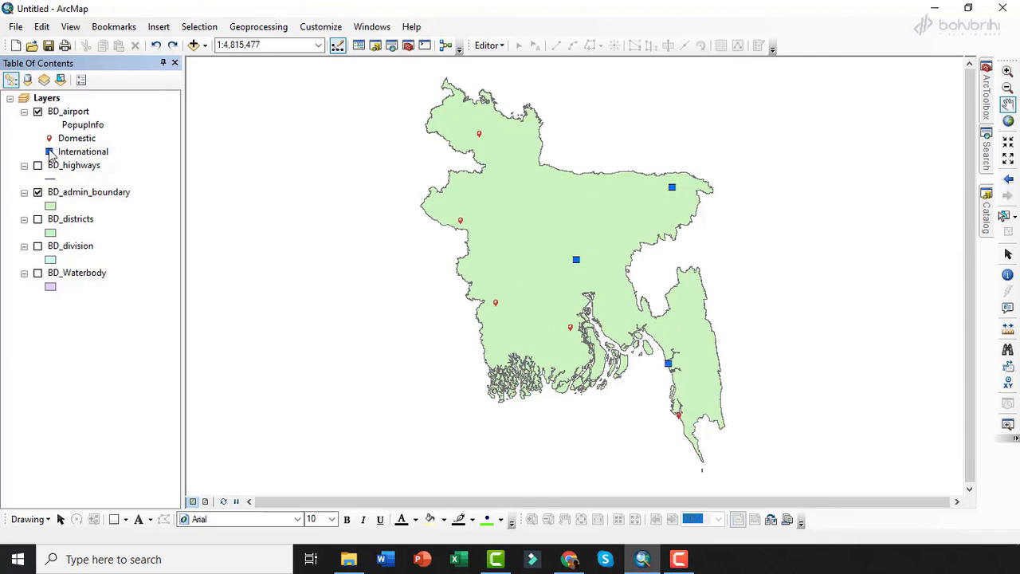
Replace the Domestic category's pin marker with Circle 2 at size 10.
left_click(49, 138)
left_click(421, 310)
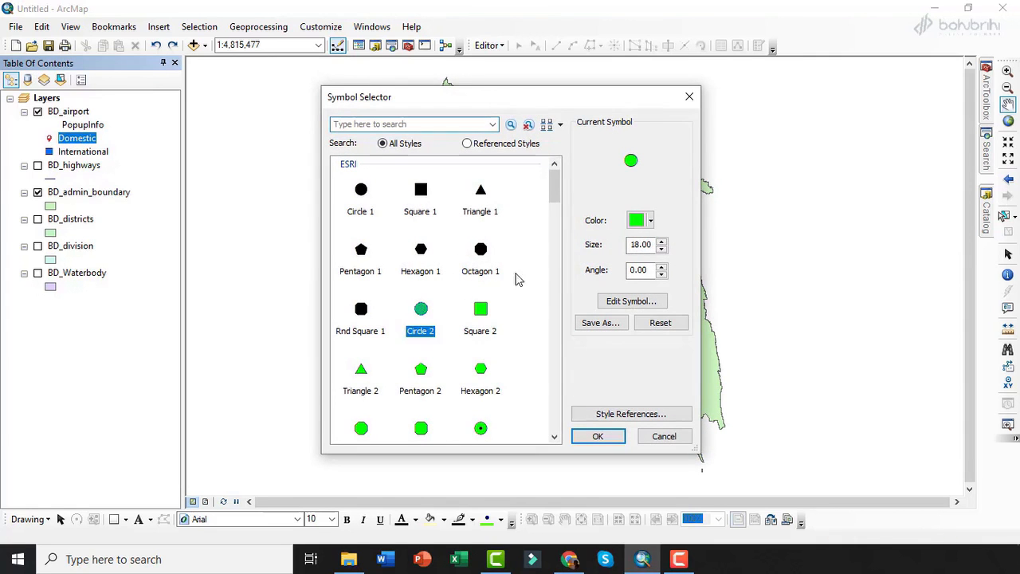
left_click_drag(639, 246, 619, 243)
type("1")
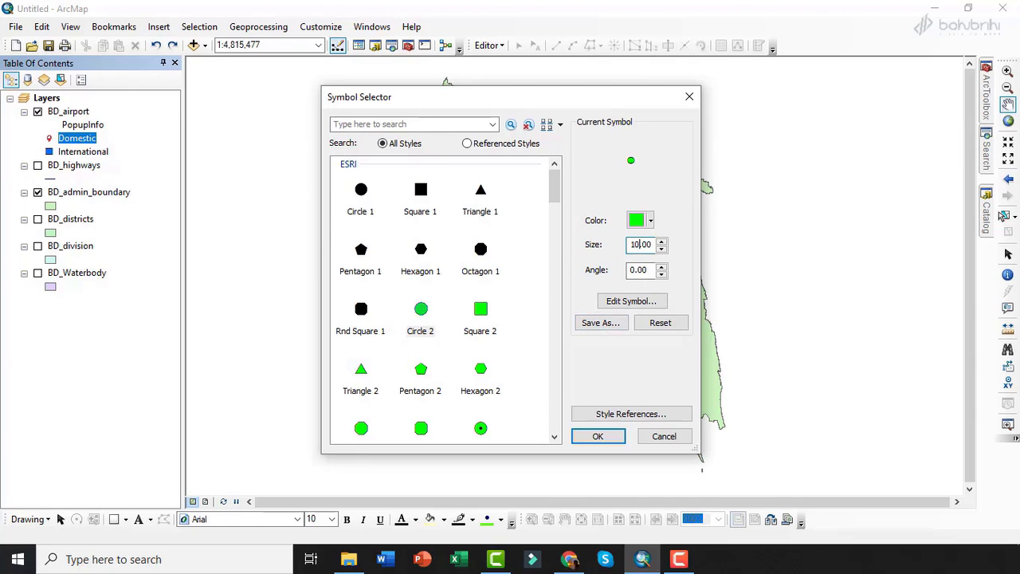
type("0")
left_click(590, 437)
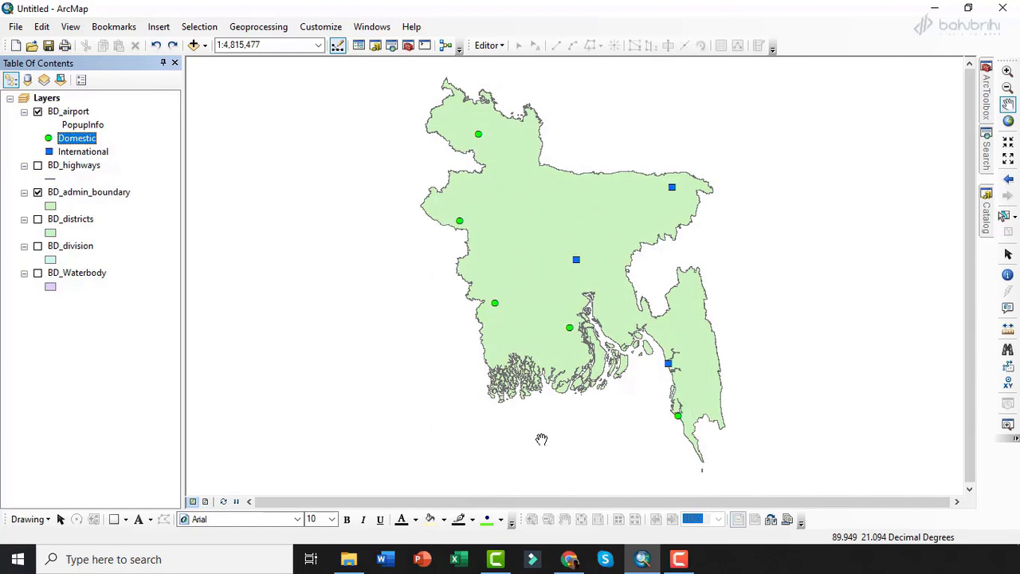
Display the BD_highways layer and symbolize it with a gray line 0.4 wide.
left_click(37, 165)
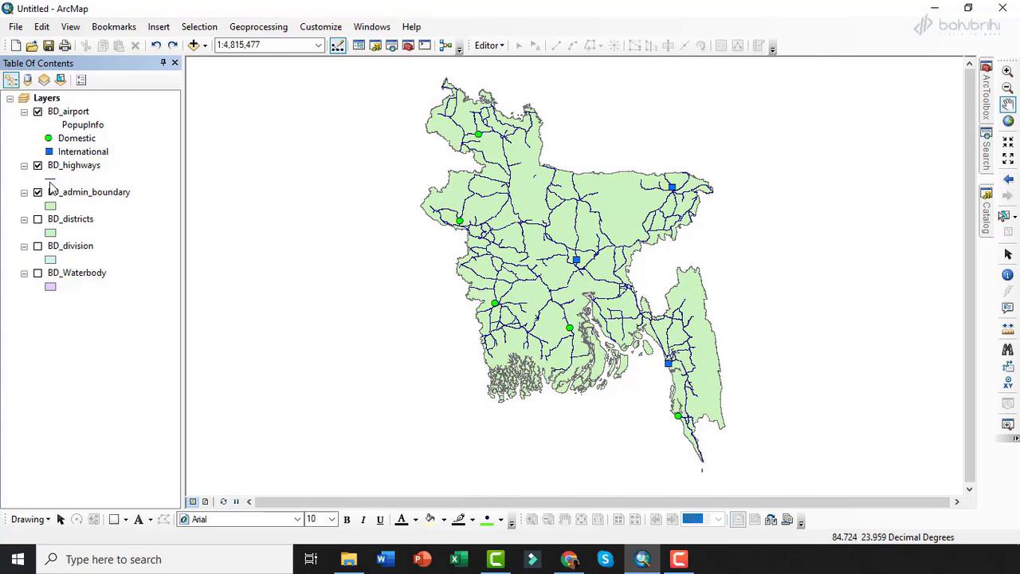
left_click(53, 165)
left_click(53, 165)
double_click(53, 165)
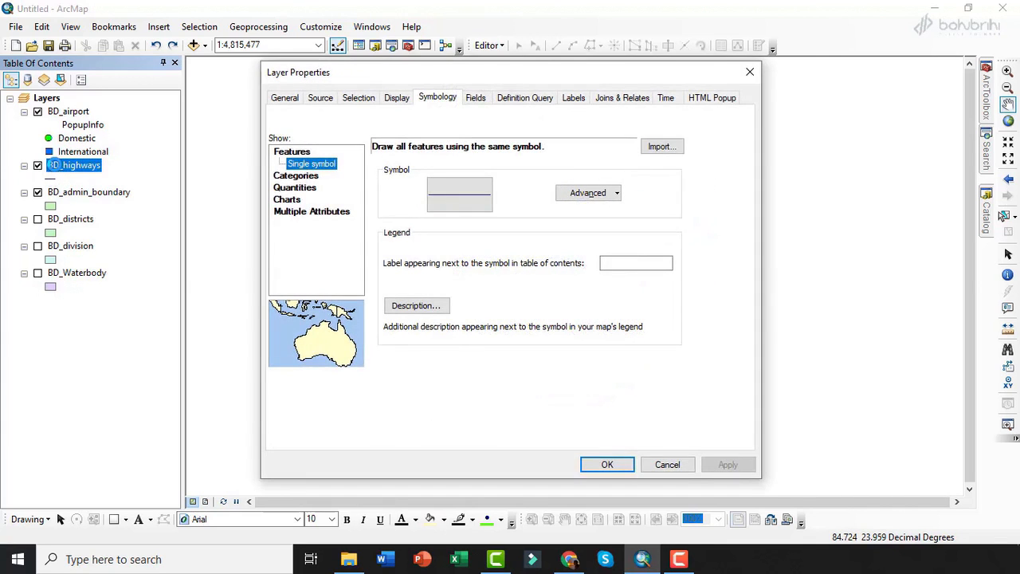
left_click(448, 193)
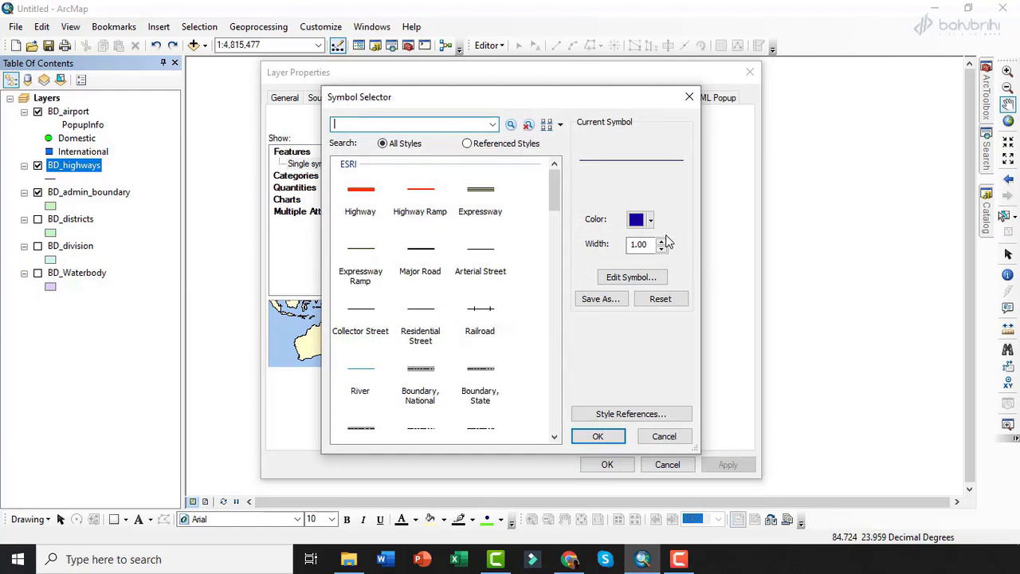
left_click(638, 221)
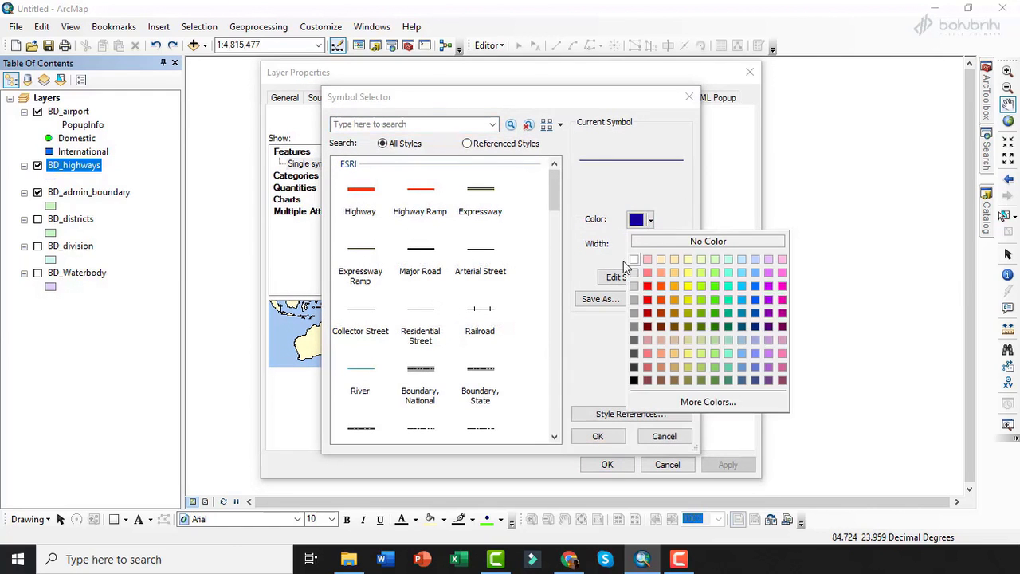
left_click(634, 300)
left_click_drag(655, 244, 574, 240)
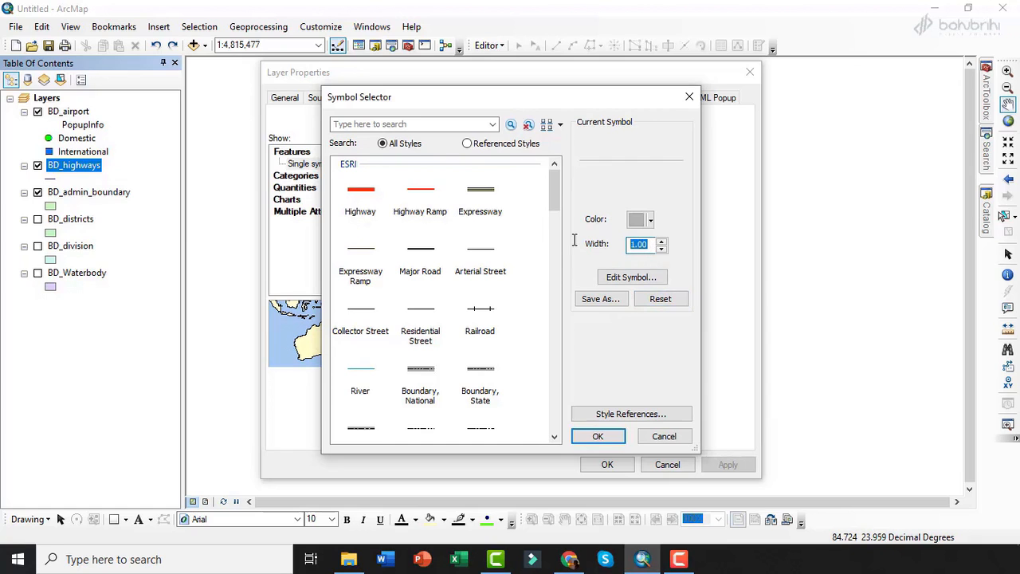
type(".4")
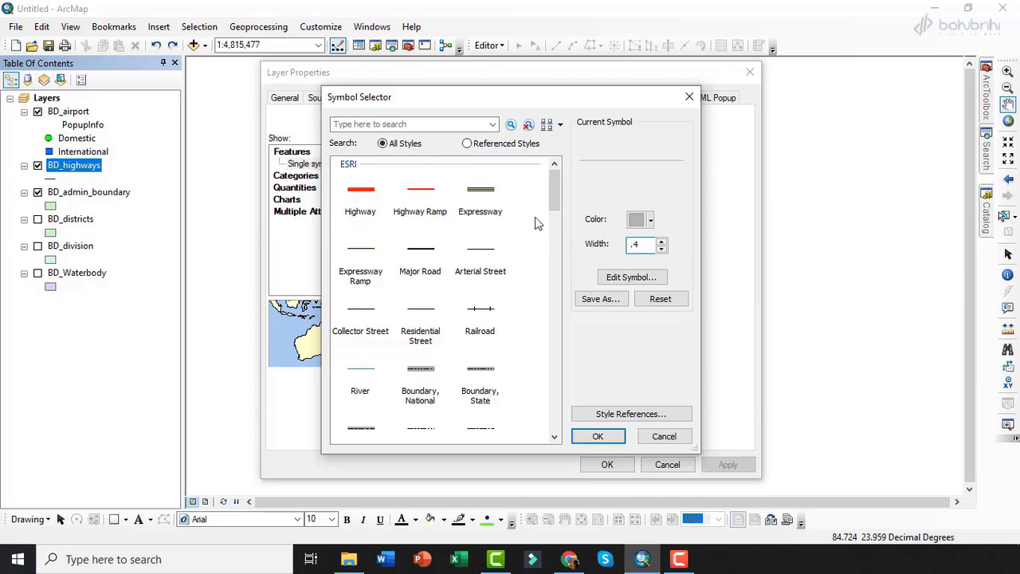
left_click(598, 437)
left_click(599, 463)
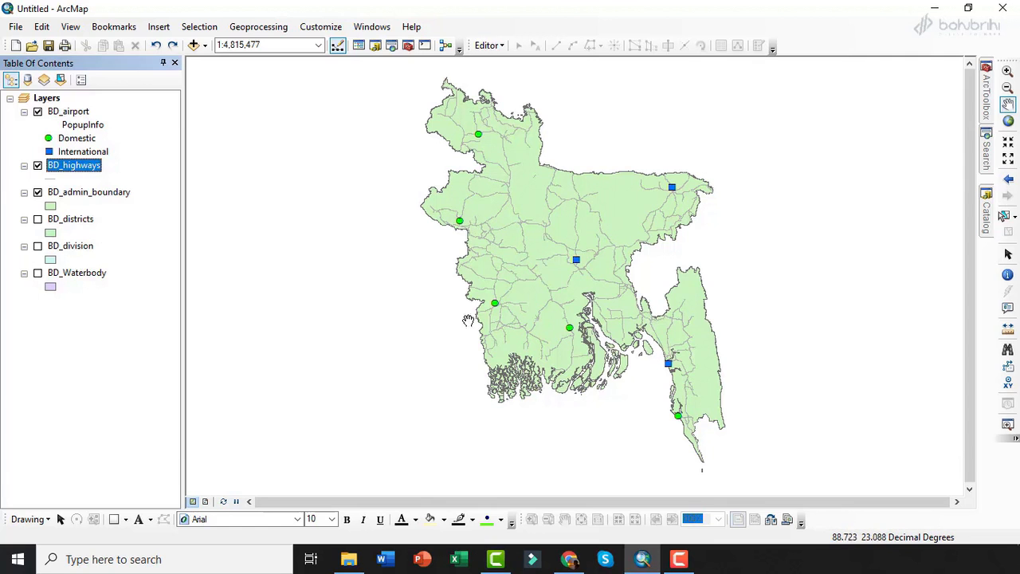
Set the fill of the BD_admin_boundary layer's symbol to No Color.
left_click(51, 207)
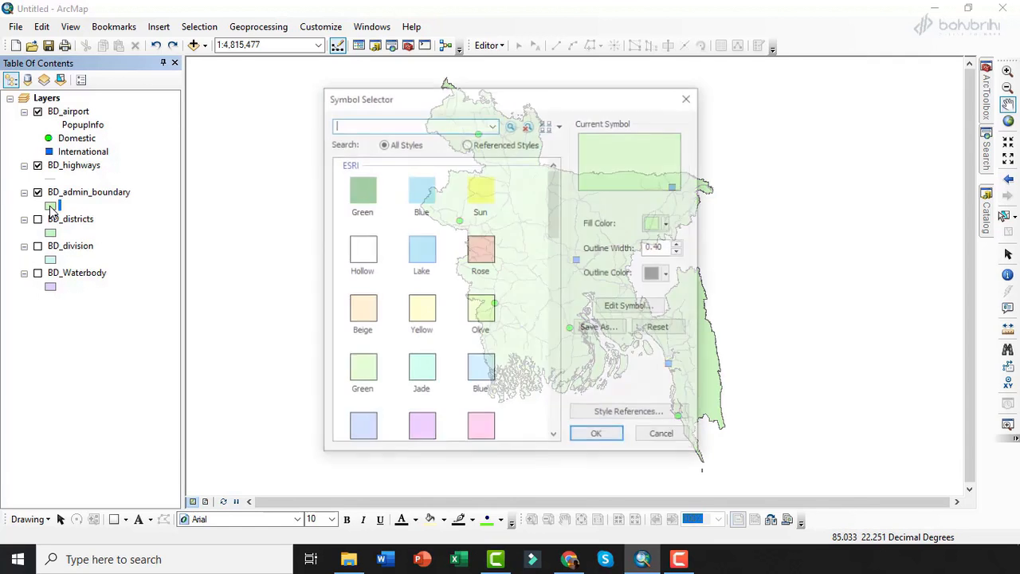
left_click(659, 222)
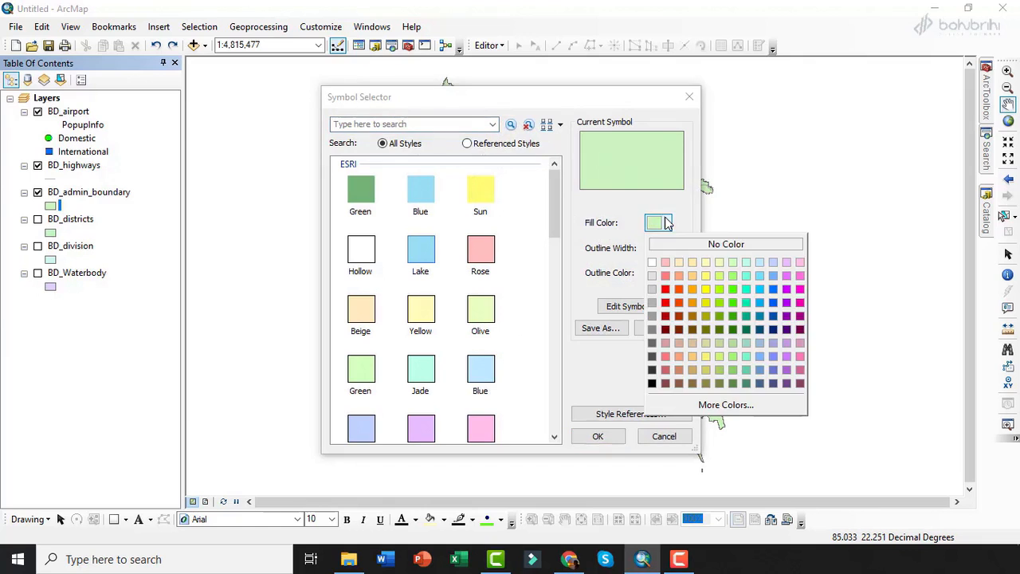
left_click(693, 245)
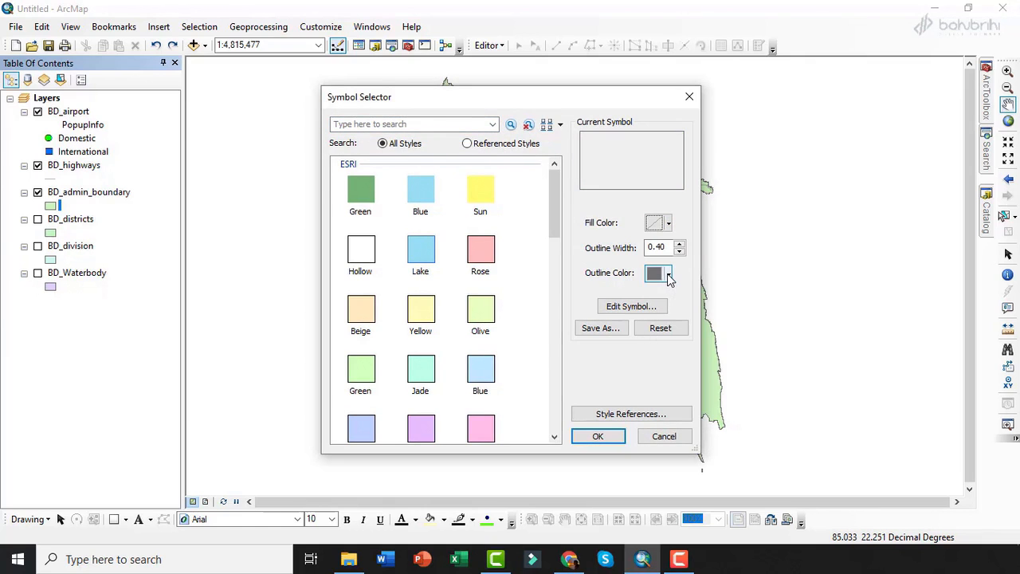
Edit the admin boundary symbol's outline and choose the Boundary, City line style for it.
left_click(630, 309)
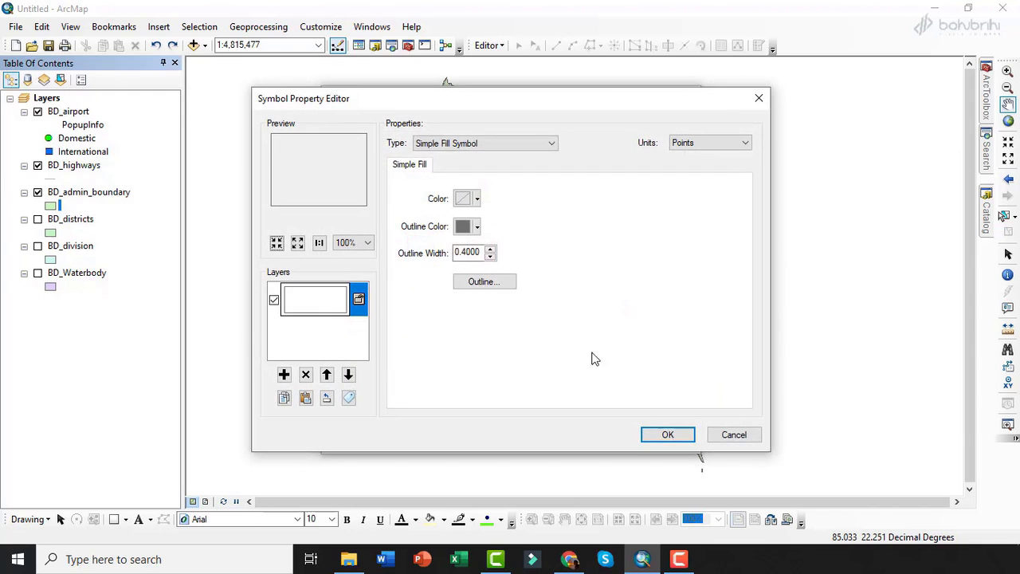
left_click(484, 282)
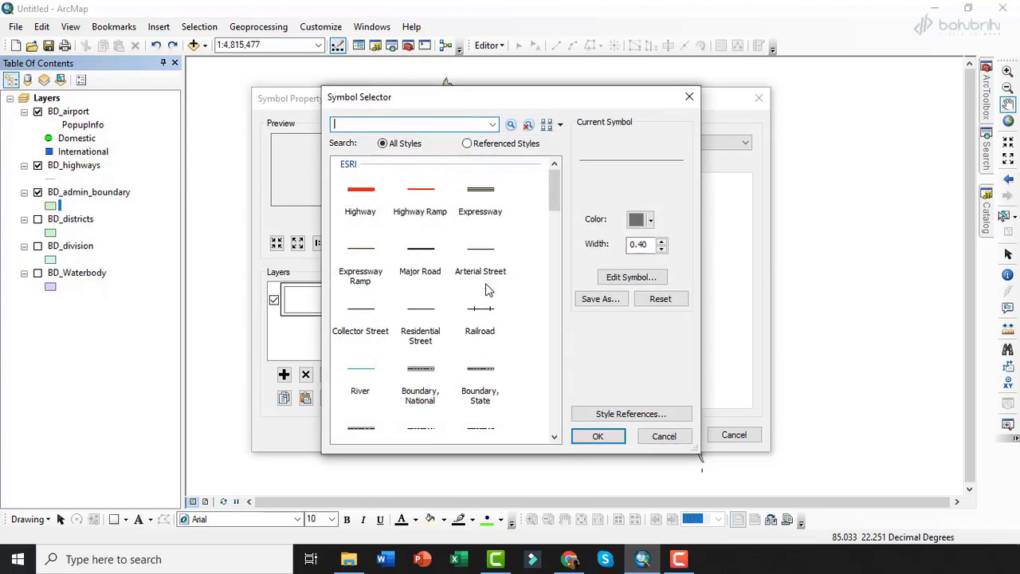
scroll(426, 271, "down", 2)
scroll(428, 292, "down", 3)
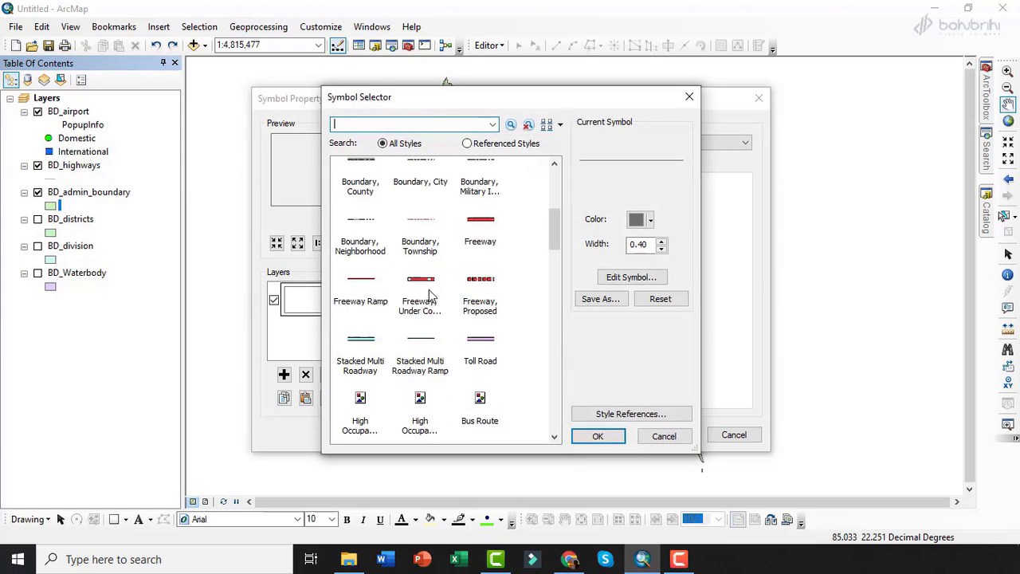
scroll(429, 297, "up", 1)
scroll(429, 296, "down", 2)
scroll(426, 296, "up", 2)
left_click(425, 271)
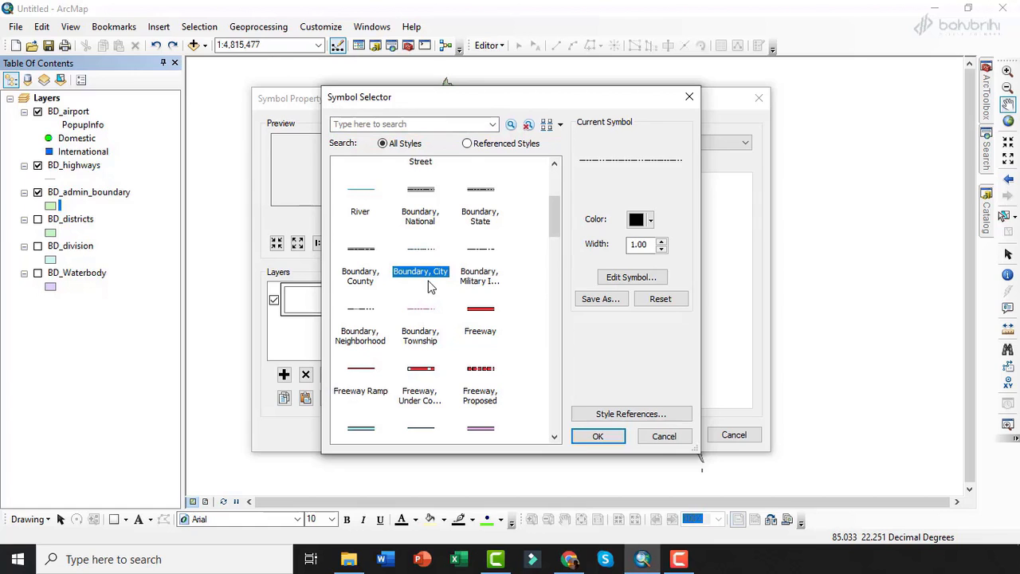
Give the Boundary, City outline a width of 2 and a purple color, and apply the symbol to the BD_admin_boundary layer.
left_click(661, 240)
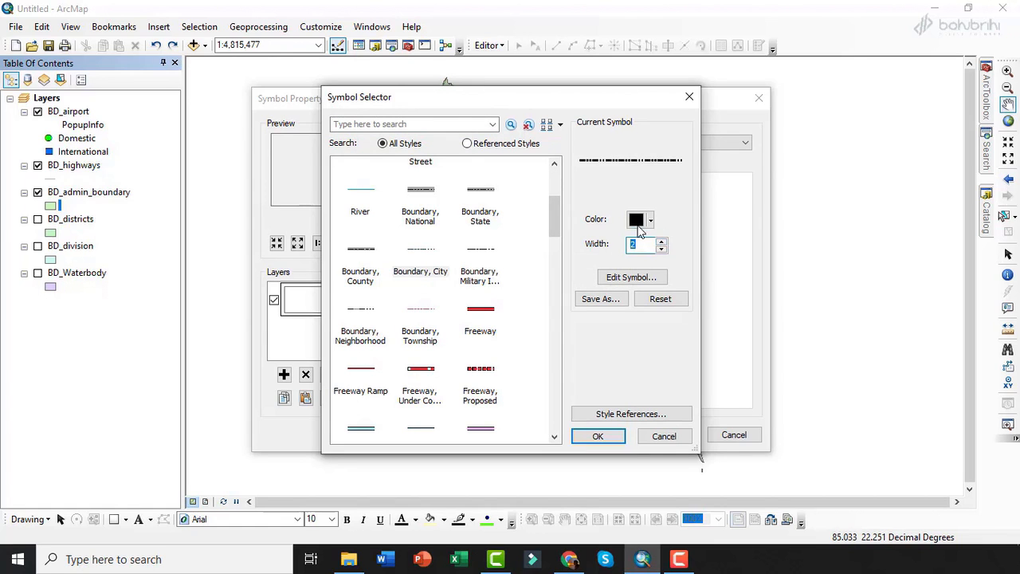
left_click(650, 222)
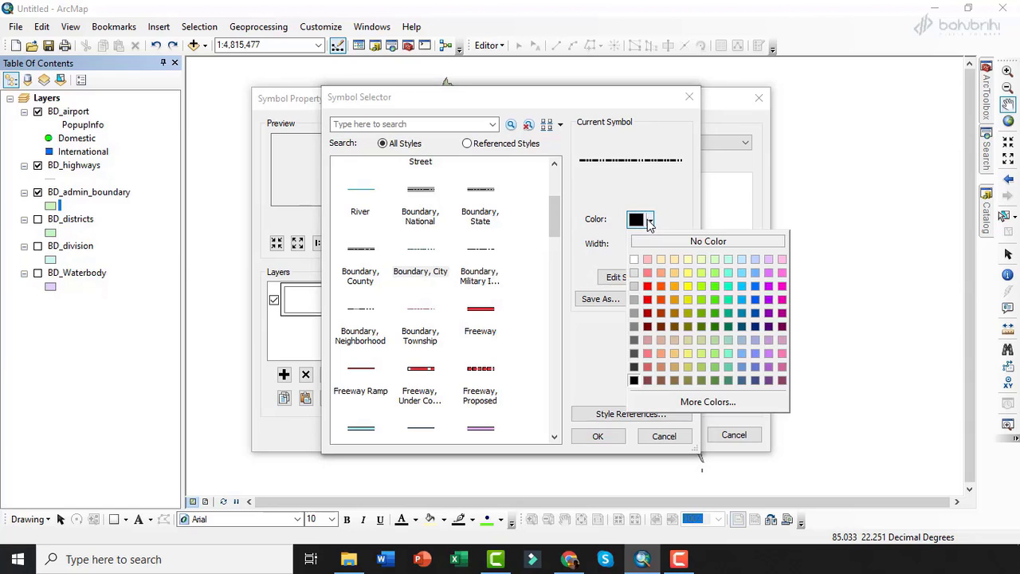
left_click(771, 306)
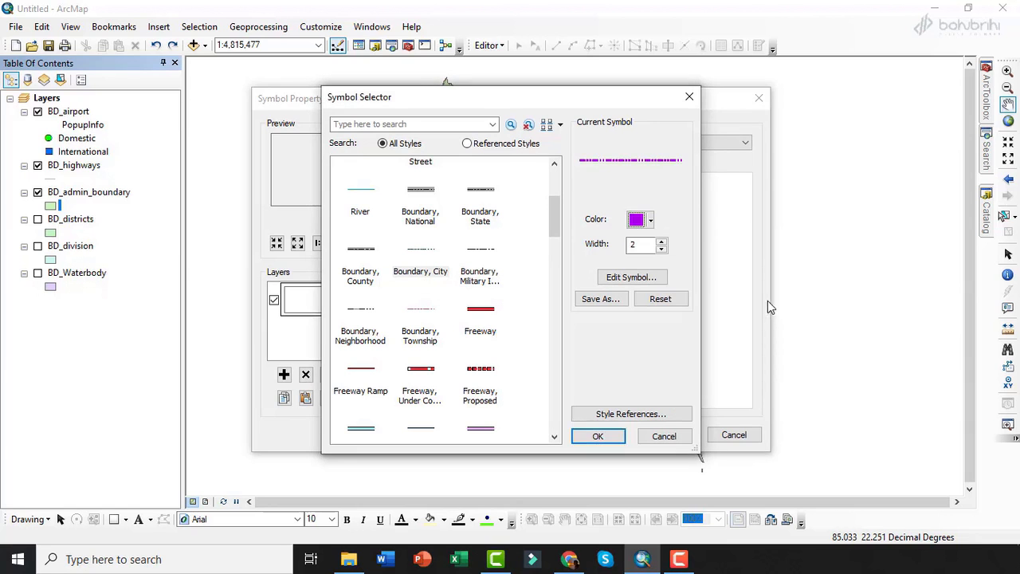
left_click(600, 437)
left_click(668, 437)
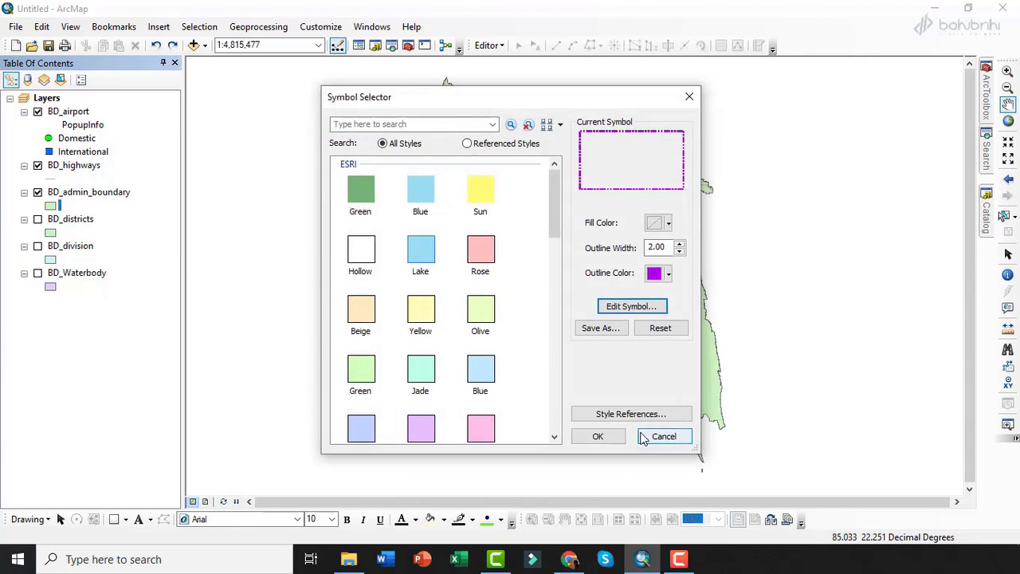
left_click(598, 437)
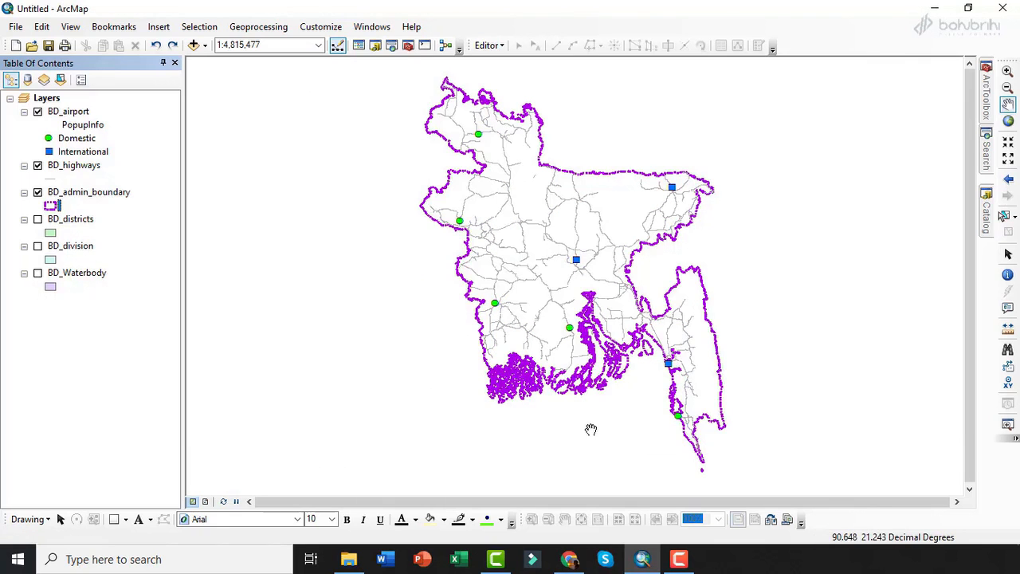
Set the BD_admin_boundary symbol's outline width to 1.5 and apply it to the map.
left_click(50, 206)
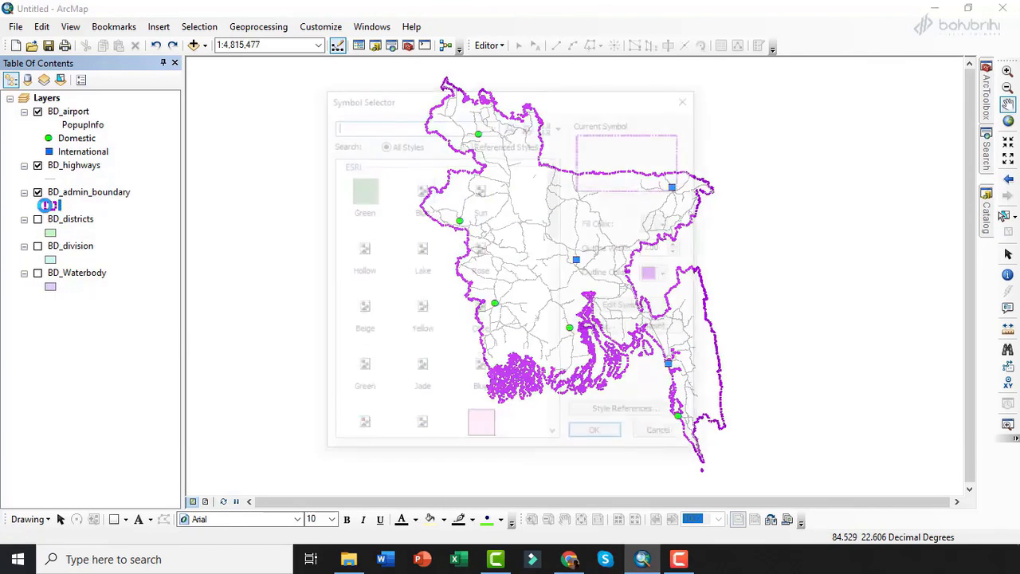
left_click_drag(666, 247, 628, 248)
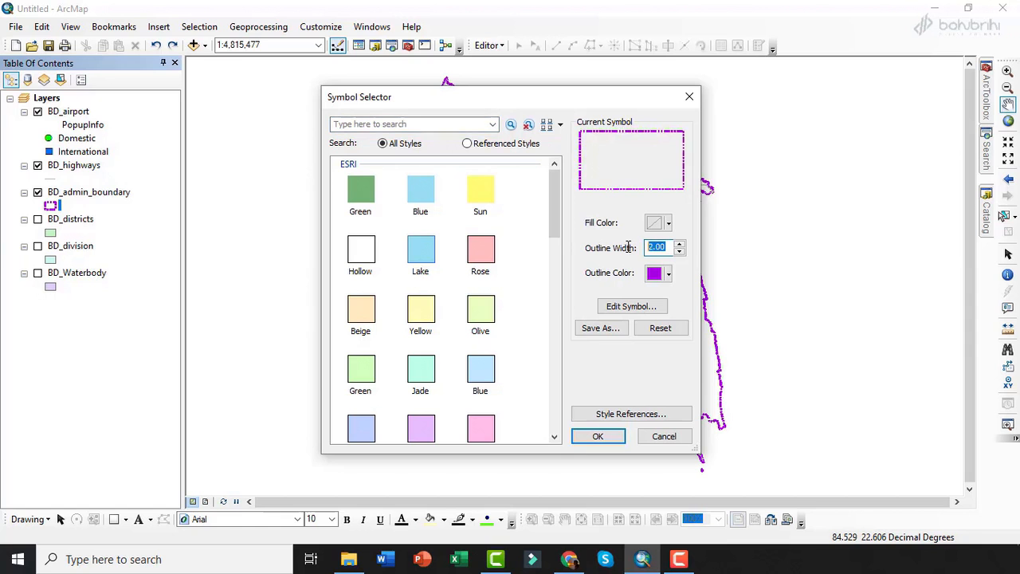
type("1.5")
left_click(594, 436)
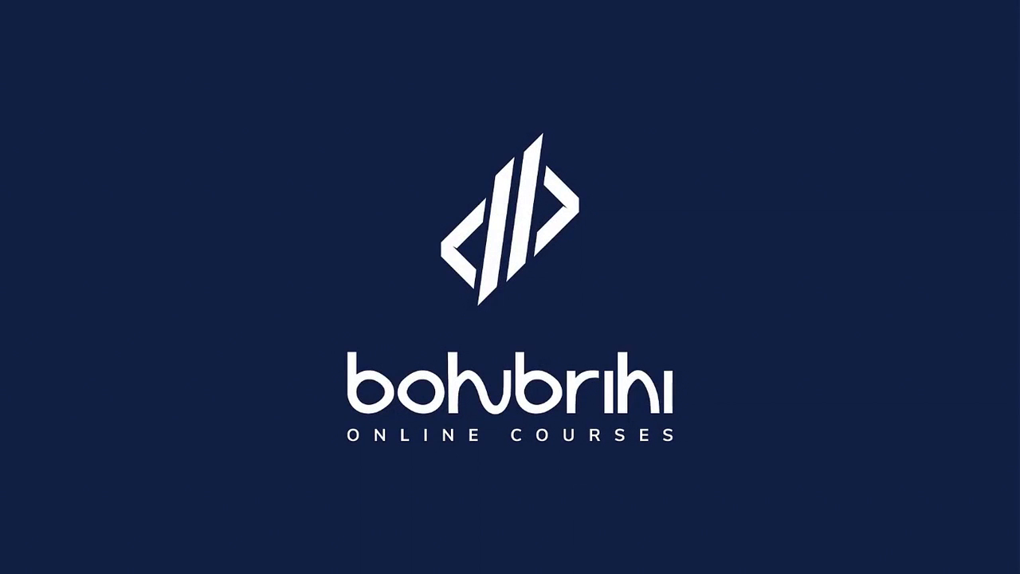